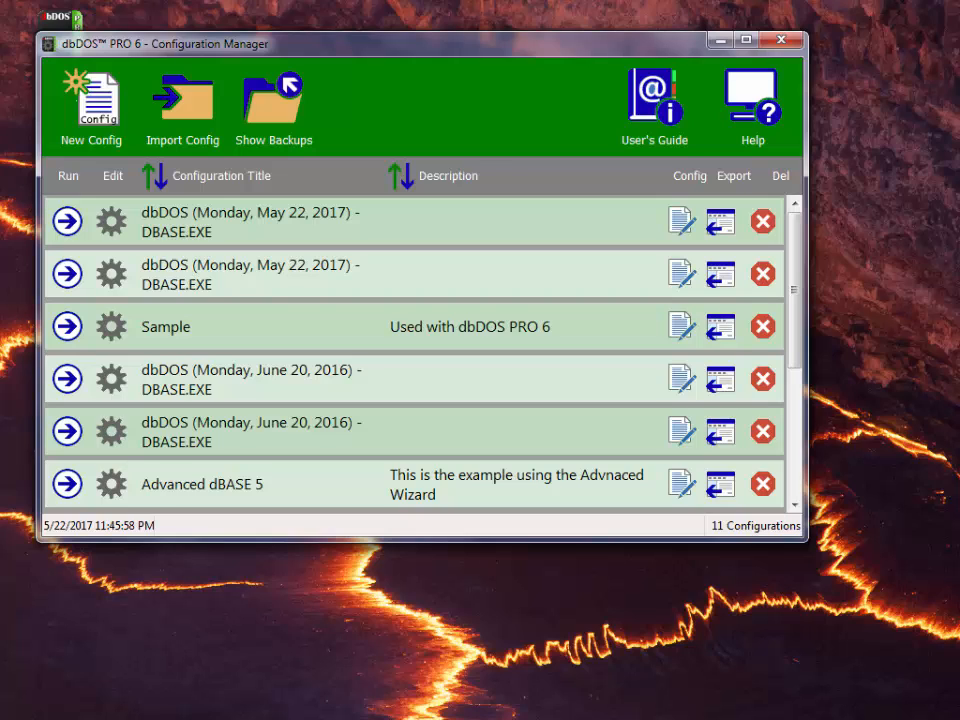
# - View the dbDOS program information from the window menu, then close it
pyautogui.click(47, 47)
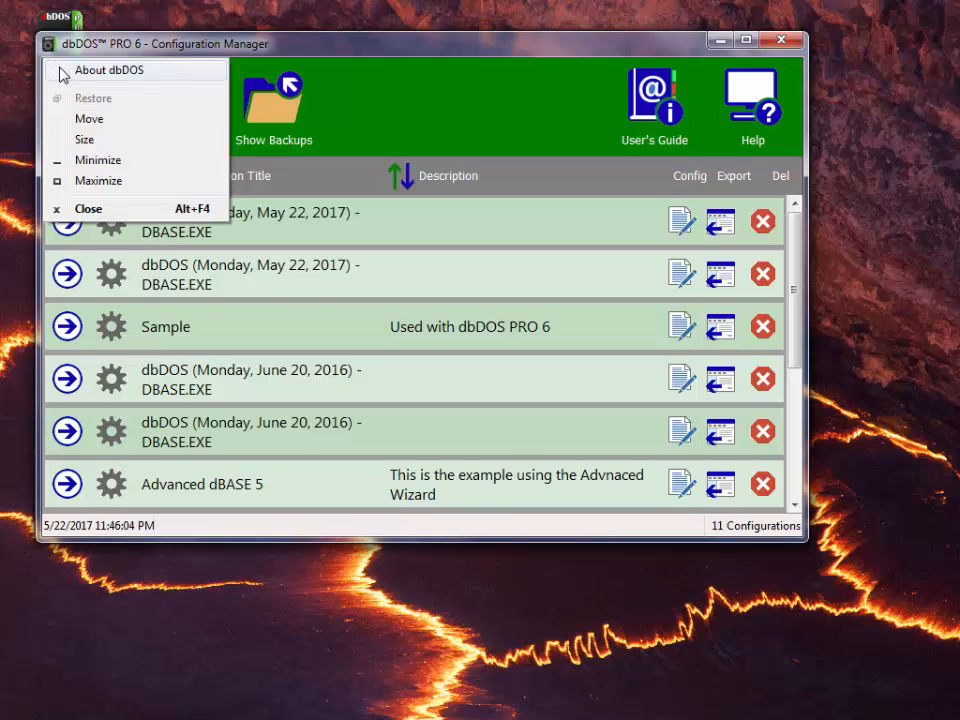
pyautogui.click(62, 71)
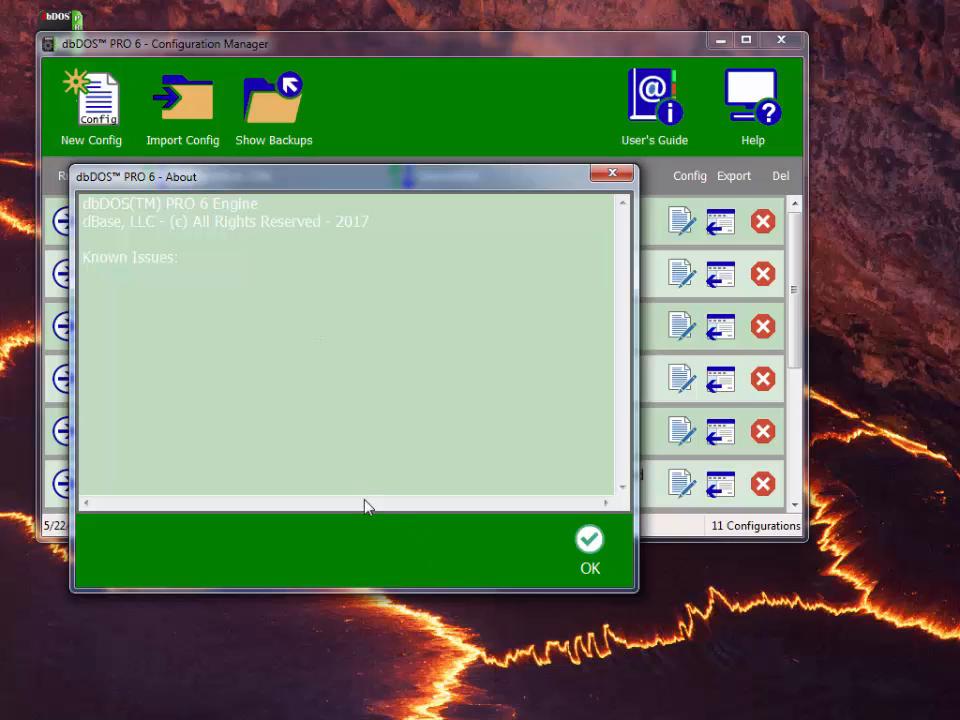
pyautogui.click(605, 562)
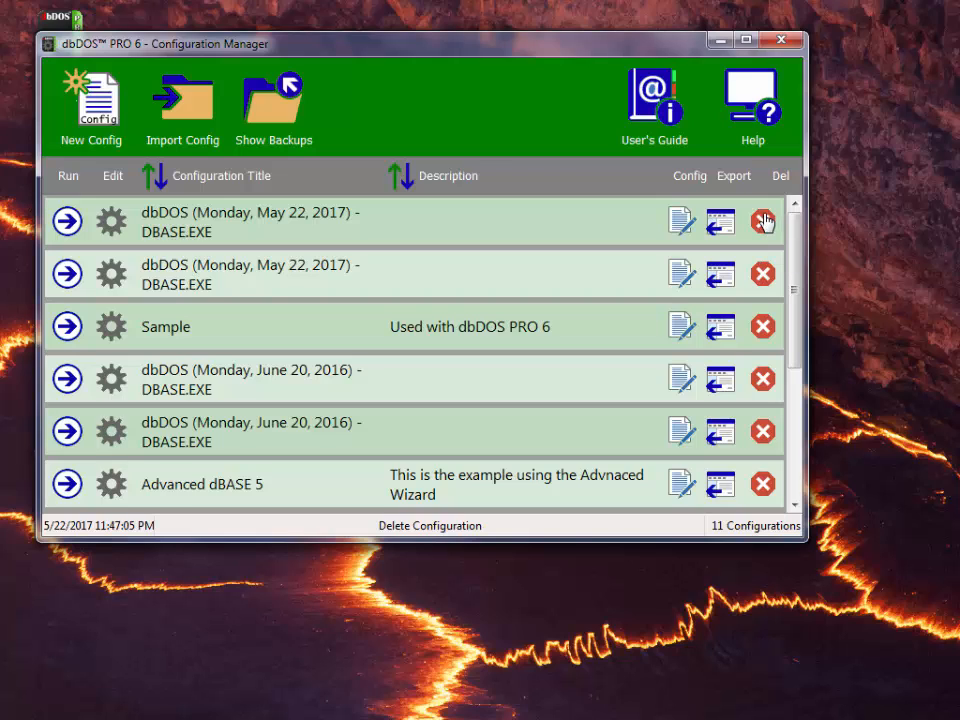
# - Start a New Config named 'dbdos 6' with the description 'example'
pyautogui.click(115, 130)
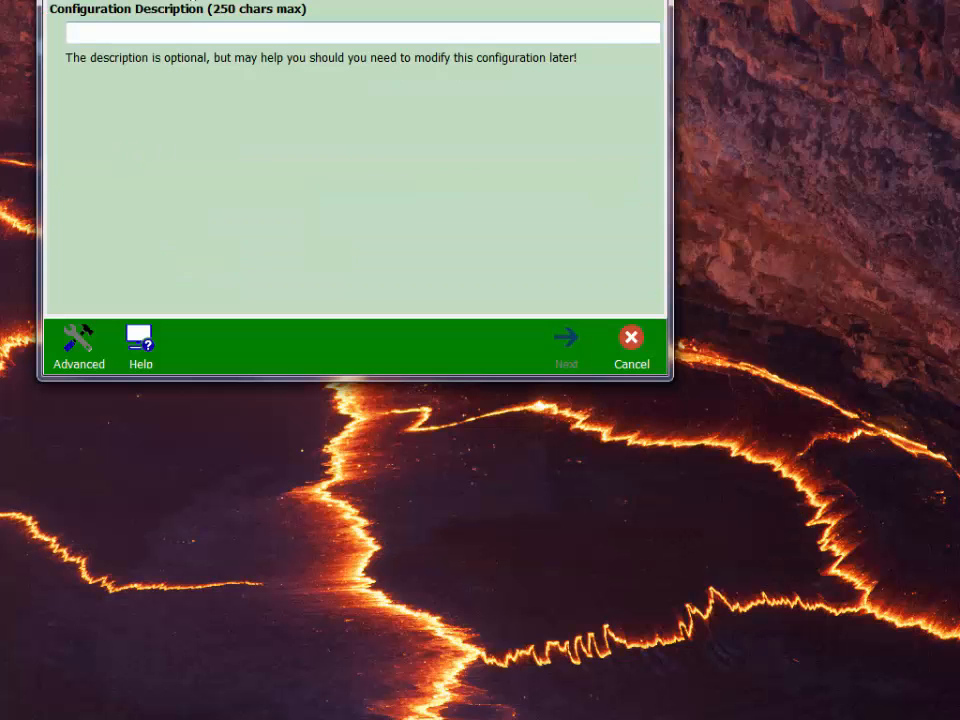
pyautogui.moveTo(199, 0); pyautogui.dragTo(245, 92)
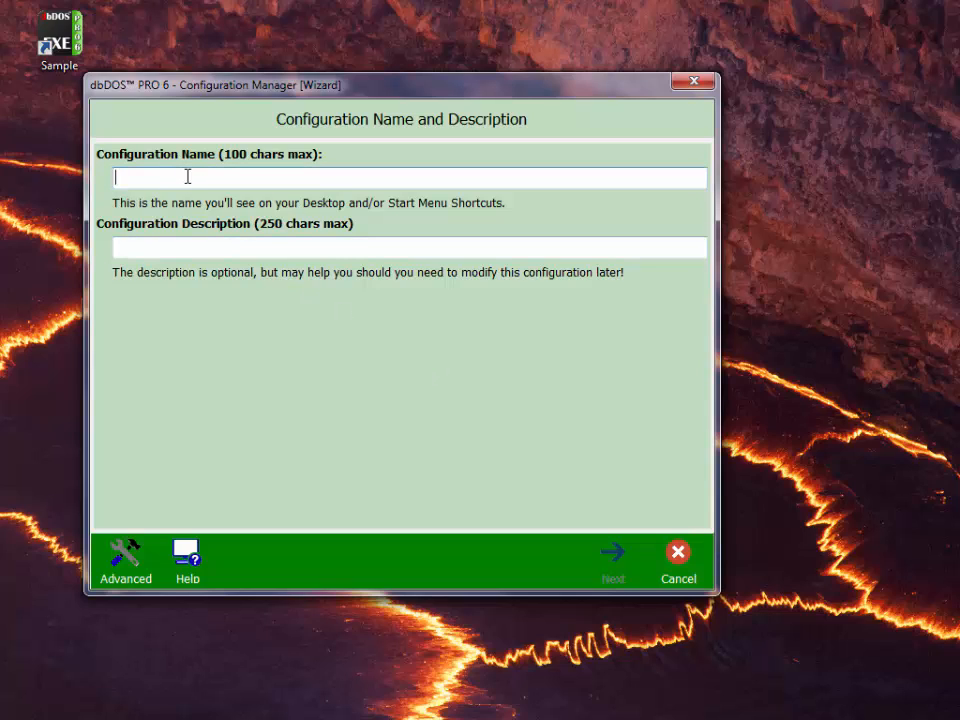
pyautogui.write('dbdos')
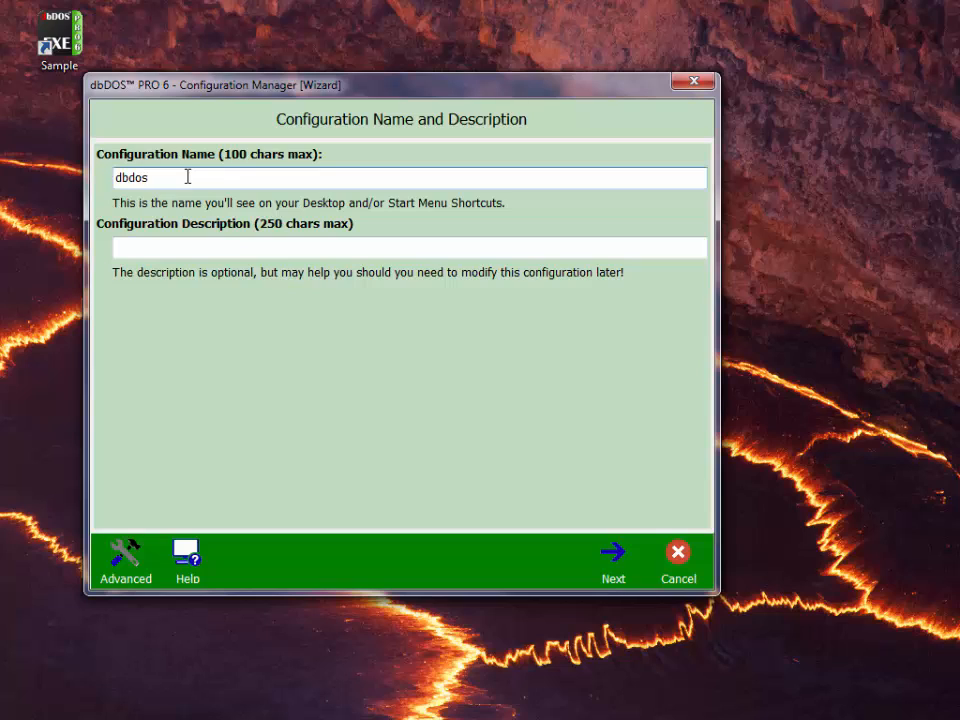
pyautogui.write(' 6')
pyautogui.press('Tab')
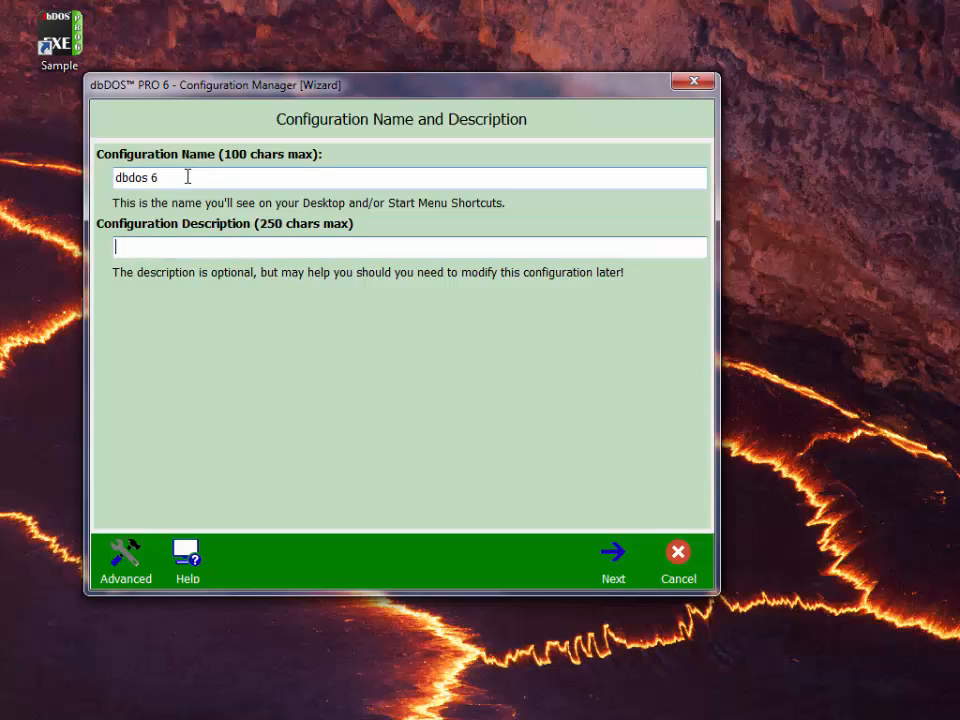
pyautogui.write('example')
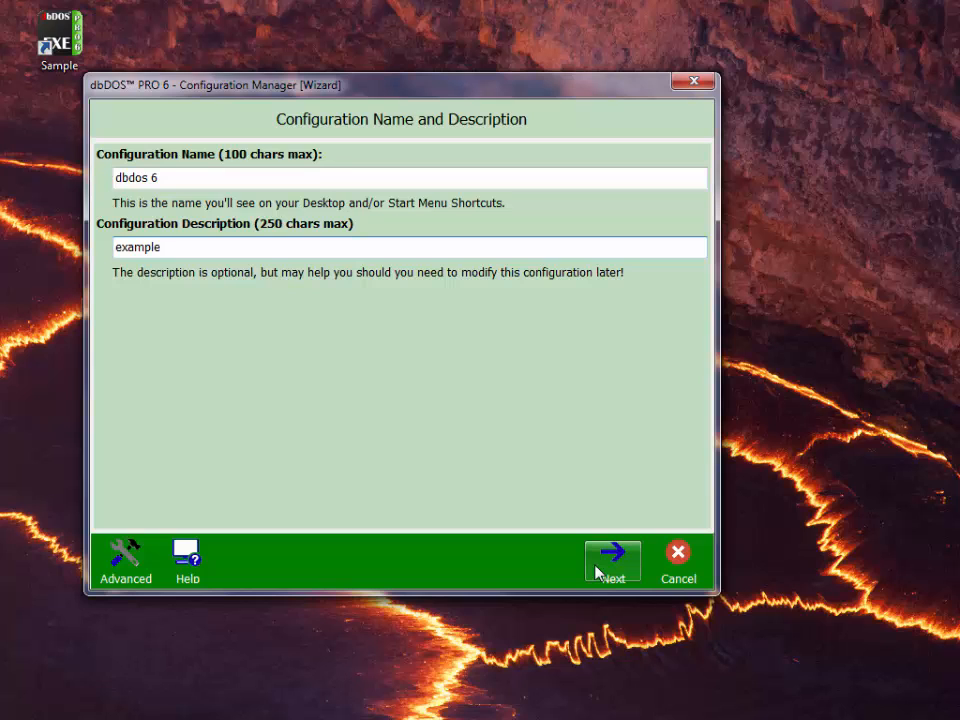
pyautogui.click(125, 571)
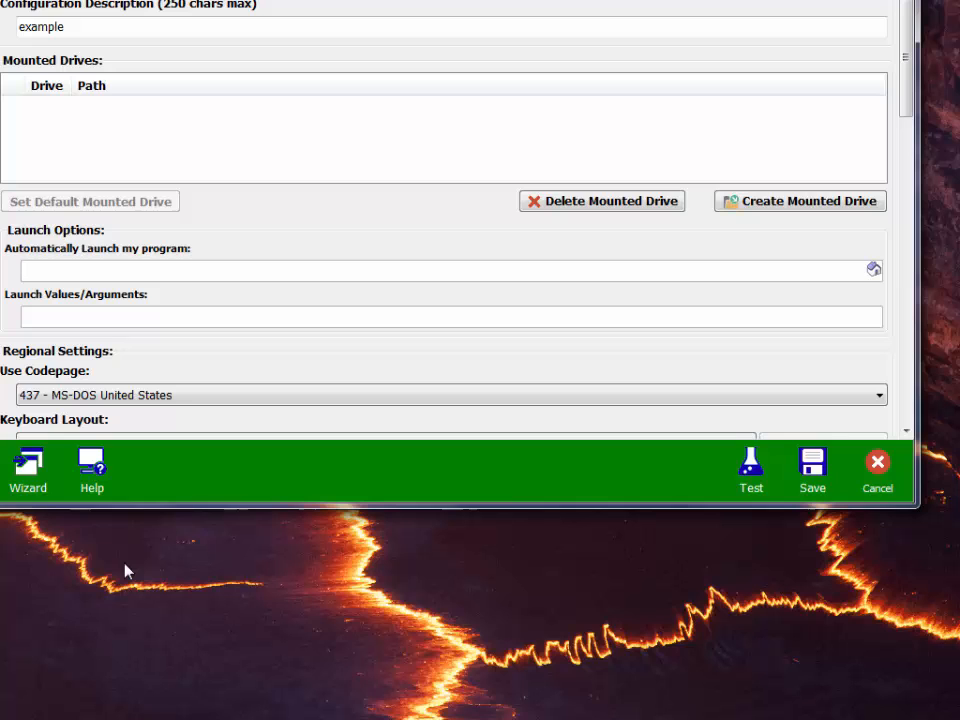
pyautogui.moveTo(96, 0); pyautogui.dragTo(154, 35)
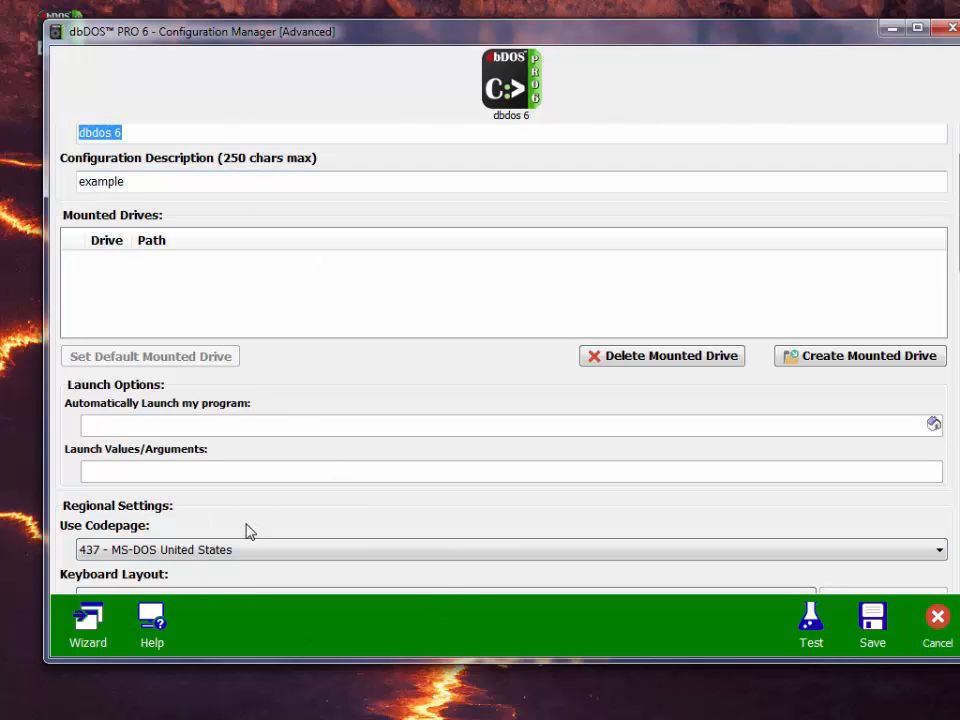
pyautogui.click(90, 630)
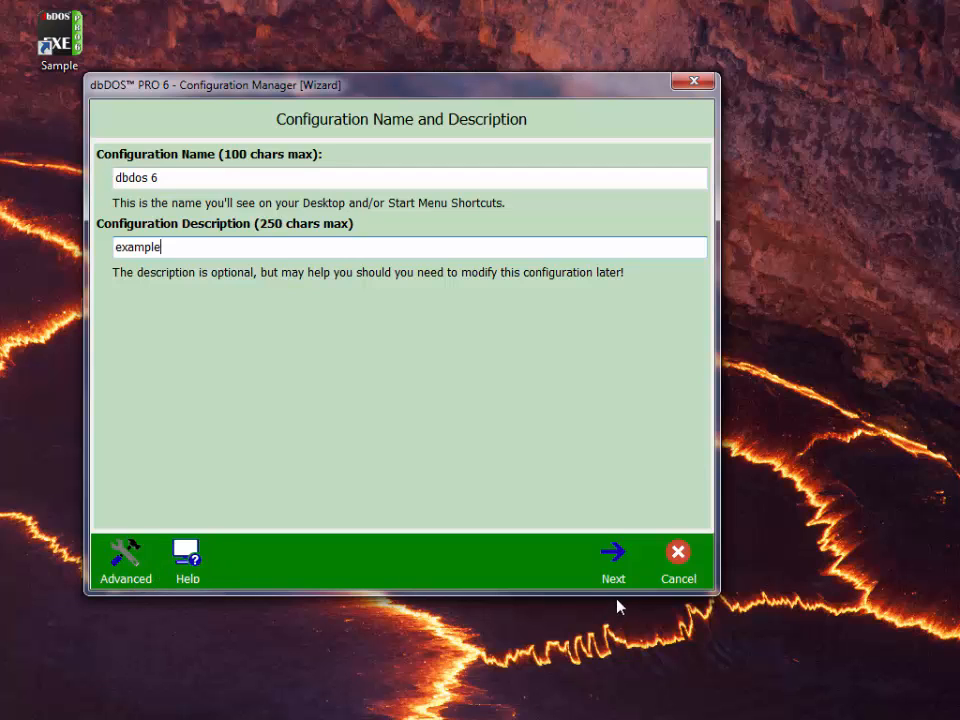
# - Cancel the new-configuration wizard and confirm discarding it
pyautogui.click(670, 578)
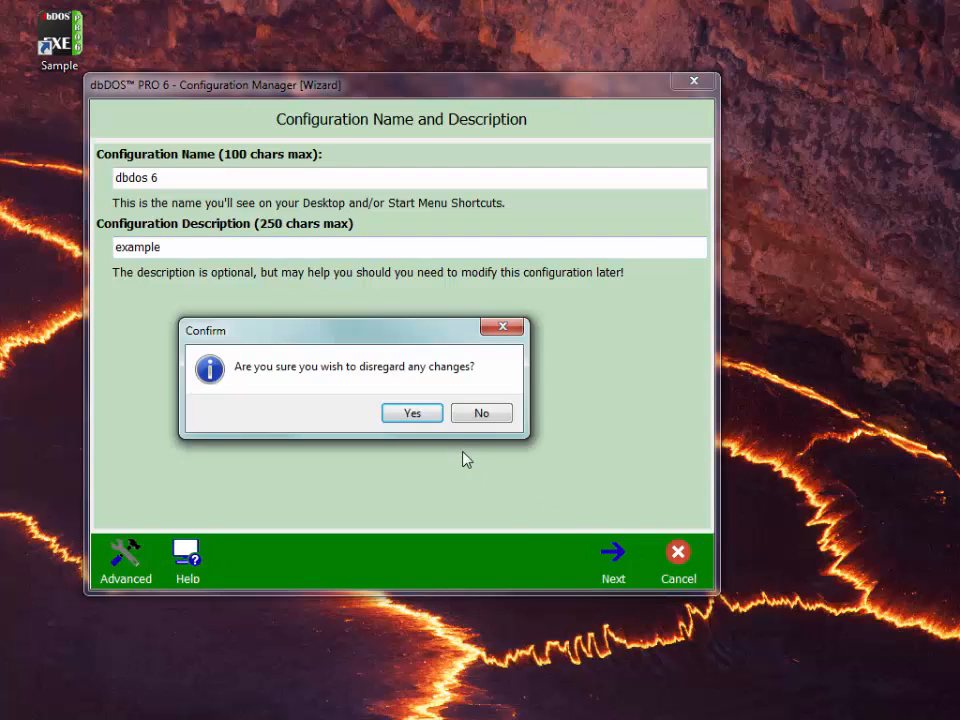
pyautogui.click(407, 413)
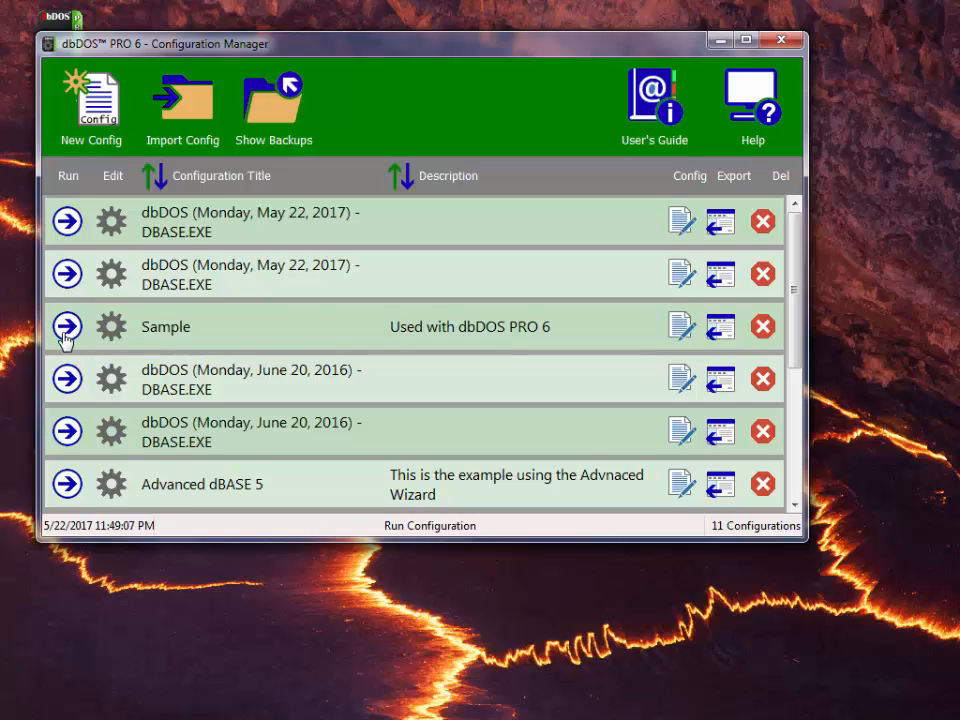
# - Run the Sample desktop shortcut, skip the Print dialog, and exit dBASE to C:\>
pyautogui.moveTo(220, 44); pyautogui.dragTo(235, 160)
pyautogui.click(60, 42)
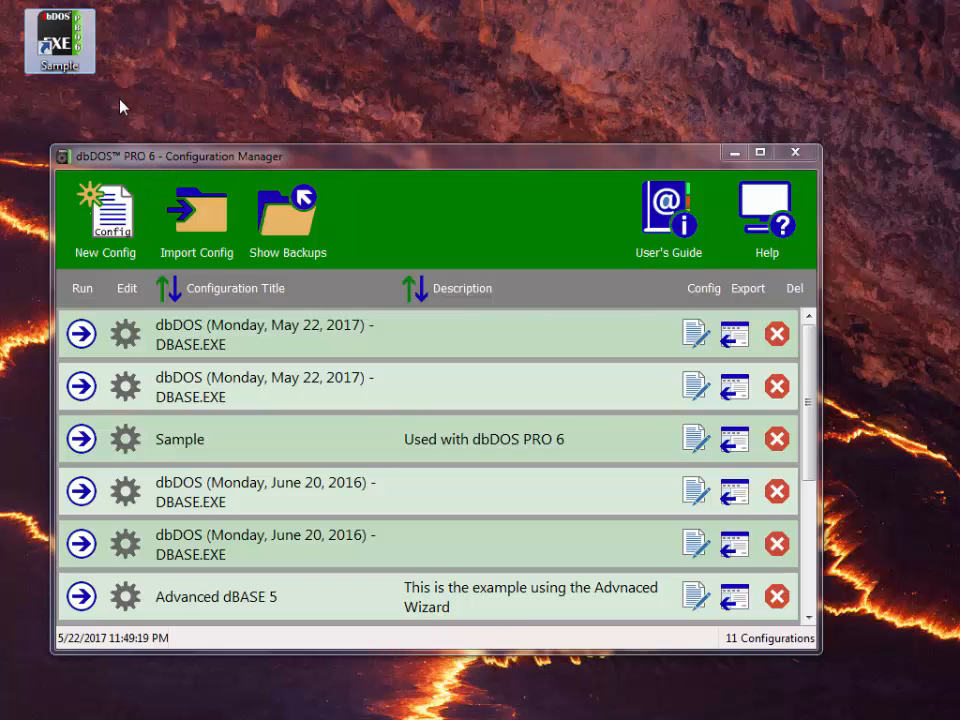
pyautogui.doubleClick(79, 57)
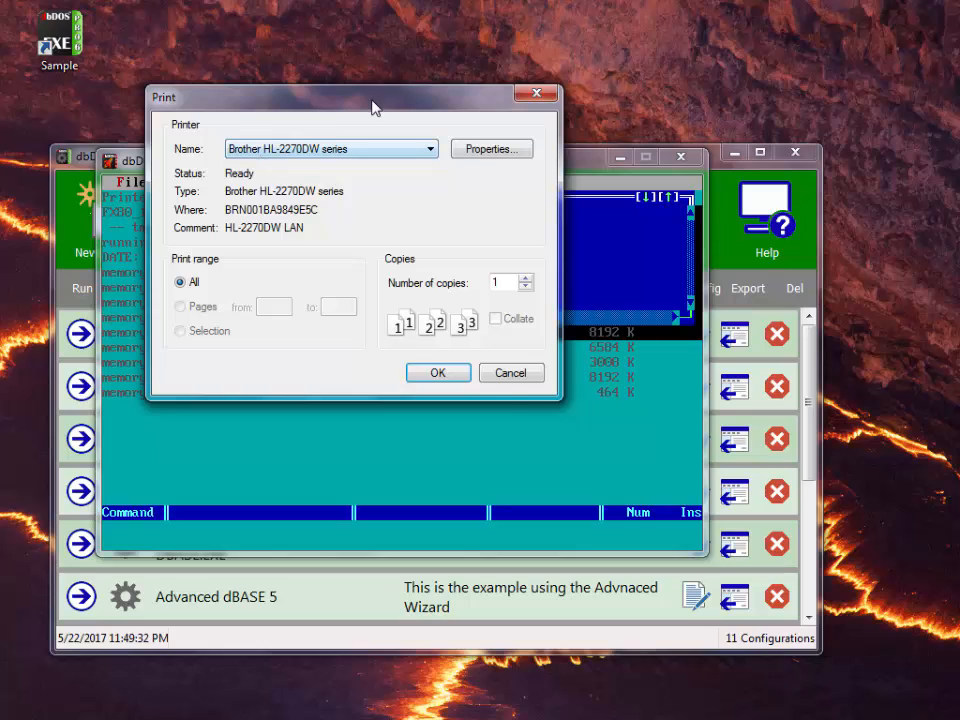
pyautogui.click(508, 378)
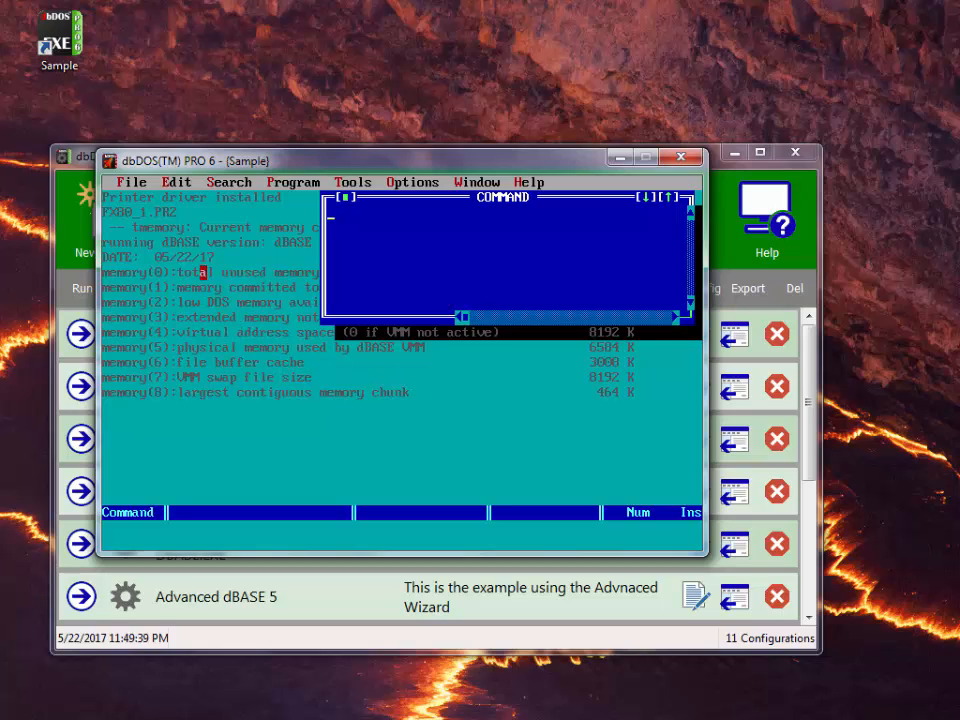
pyautogui.click(134, 182)
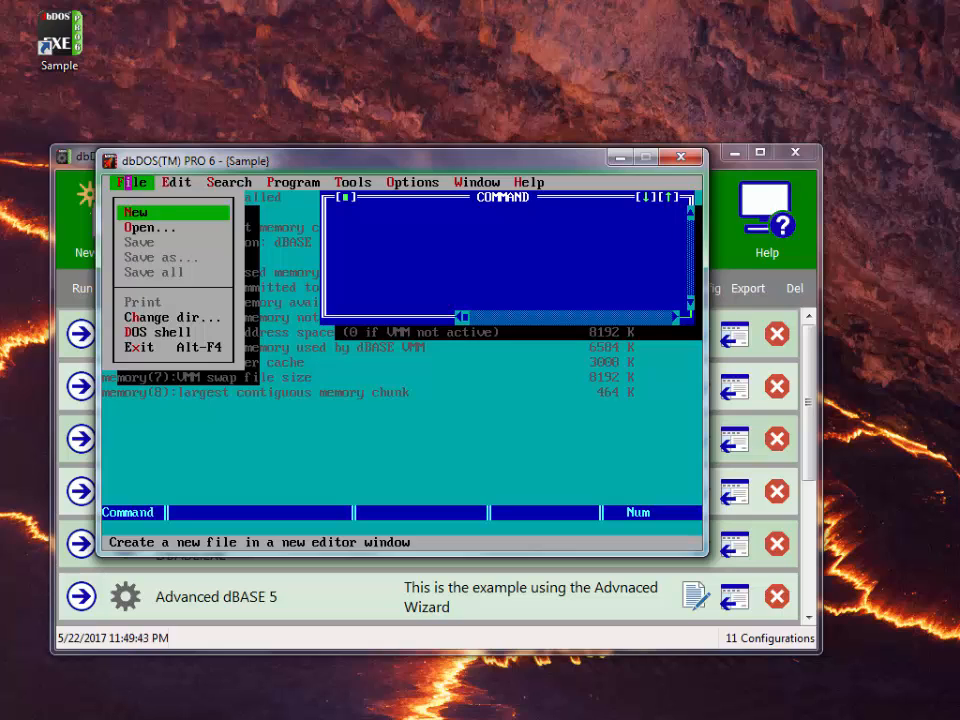
pyautogui.click(128, 347)
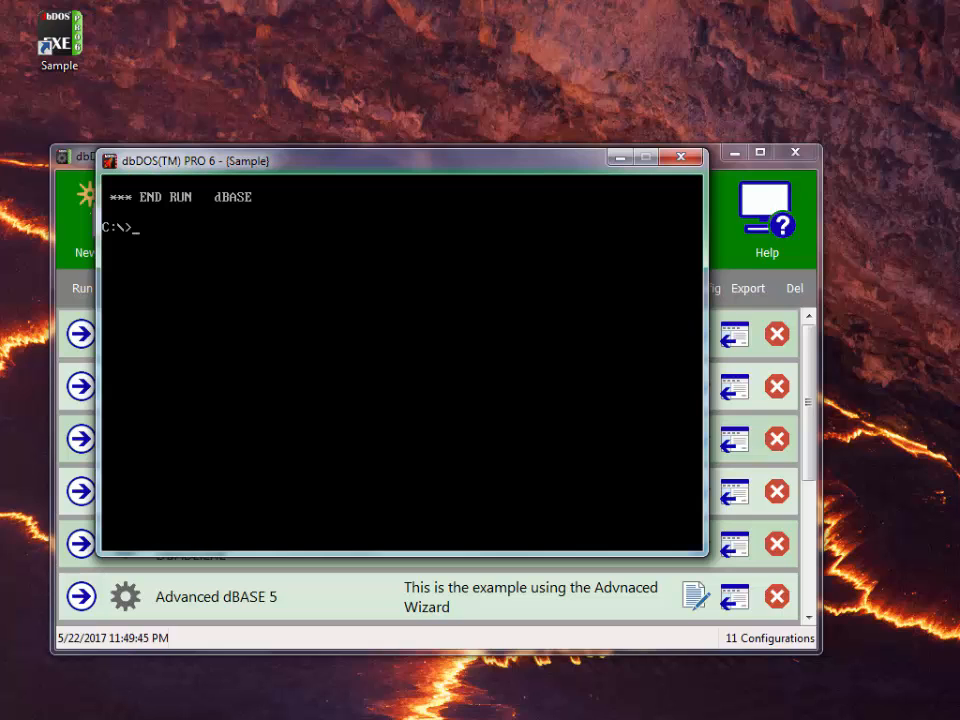
# - List C:\ with dir, then view and close the dbDOS About information
pyautogui.write('dir')
pyautogui.press('Return')
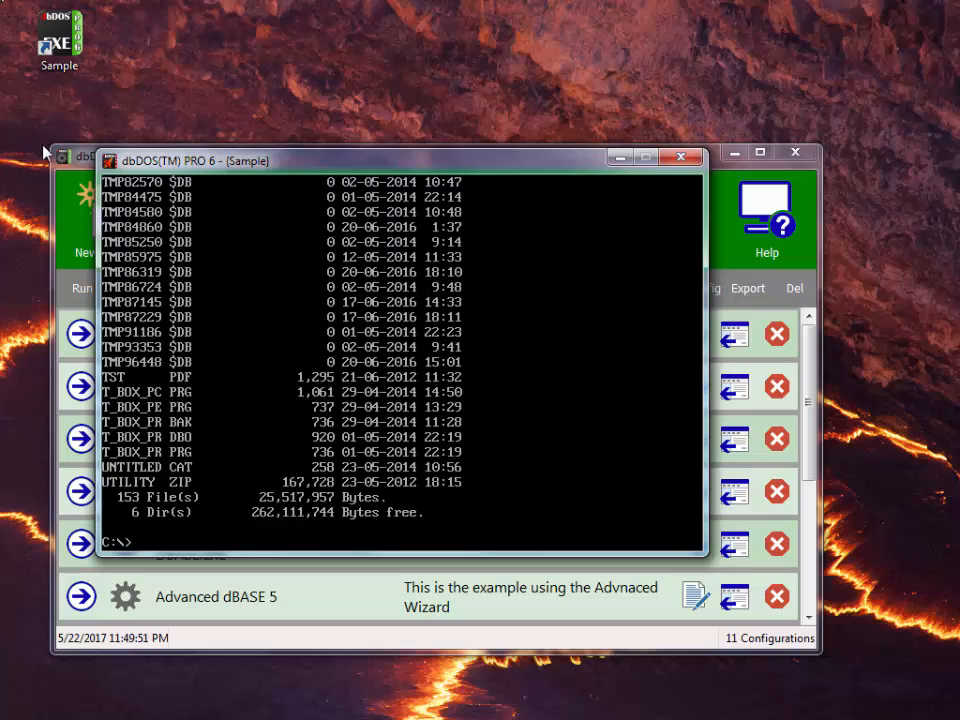
pyautogui.click(109, 166)
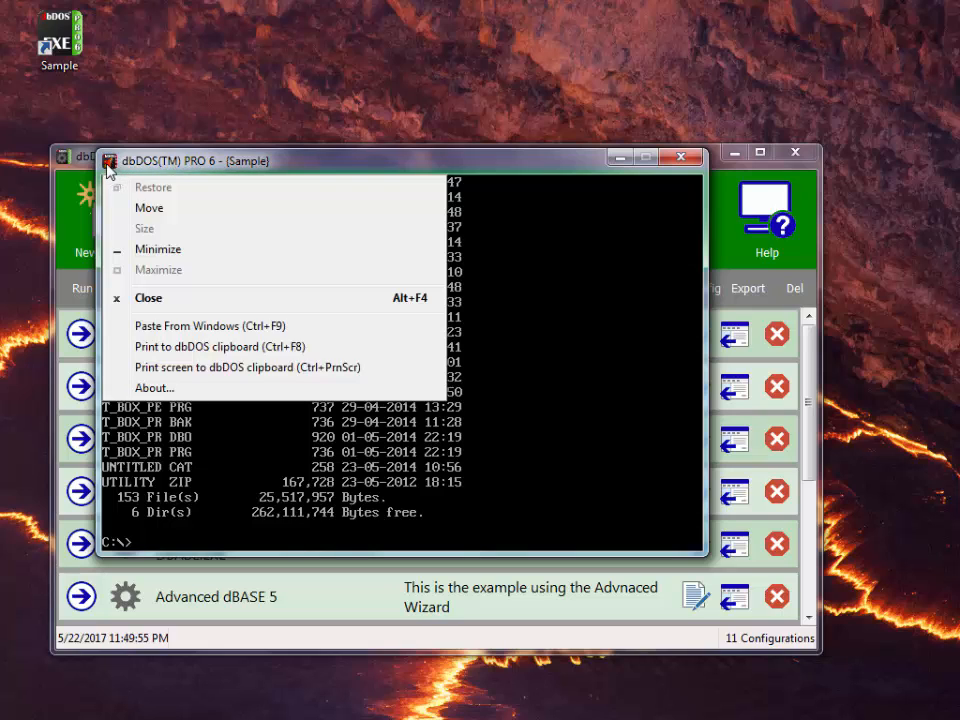
pyautogui.click(155, 388)
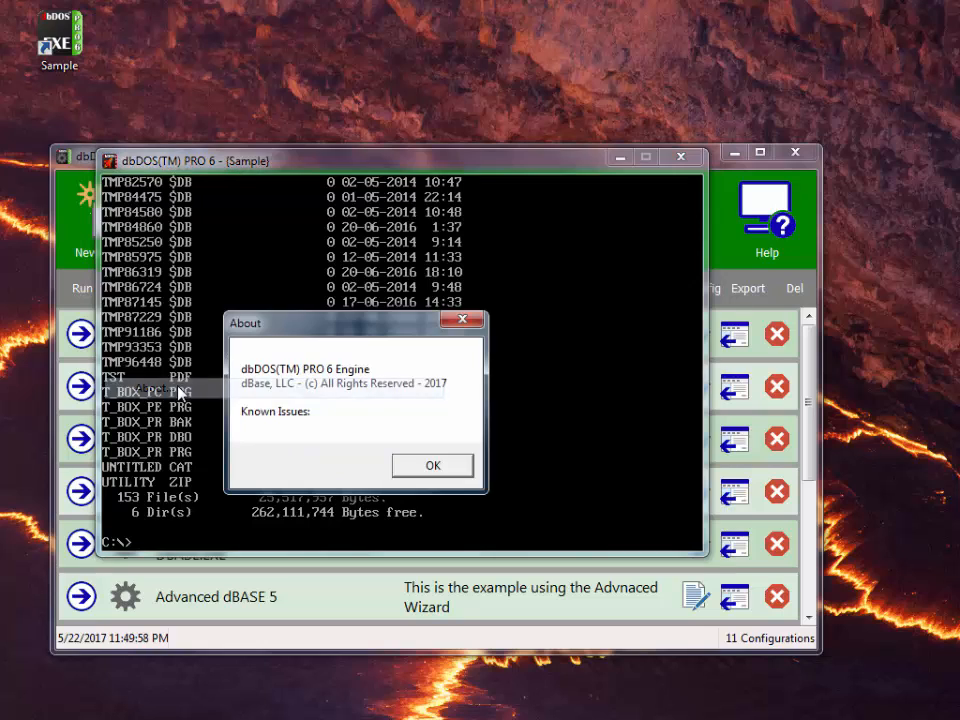
pyautogui.click(420, 478)
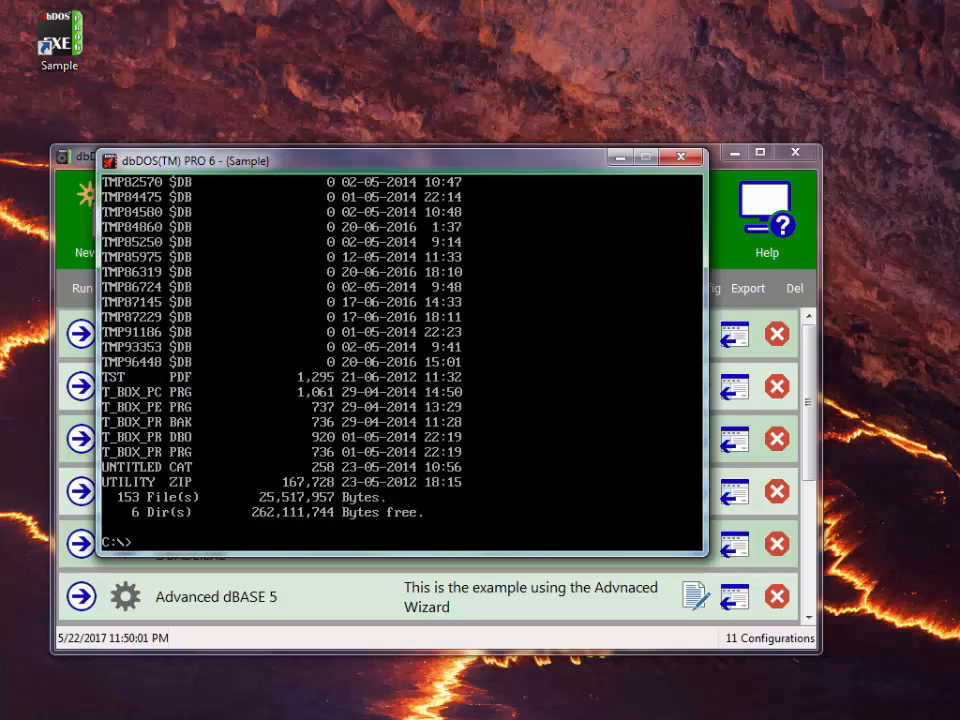
pyautogui.click(108, 160)
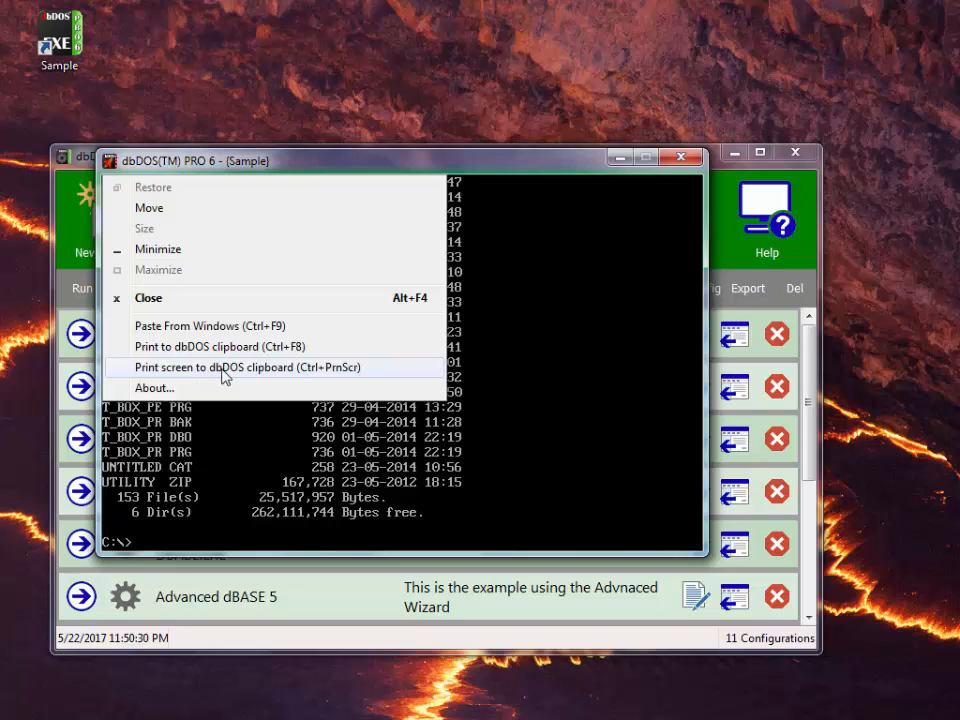
# - Keep the session open by declining Confirm Exit, then run dir /w
pyautogui.click(508, 373)
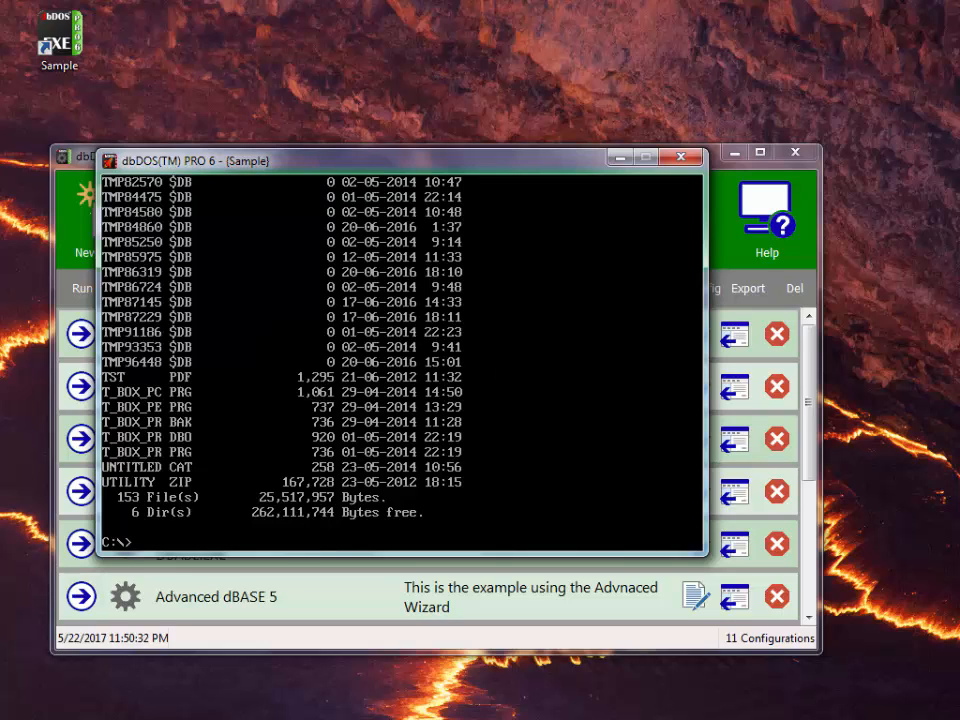
pyautogui.click(678, 160)
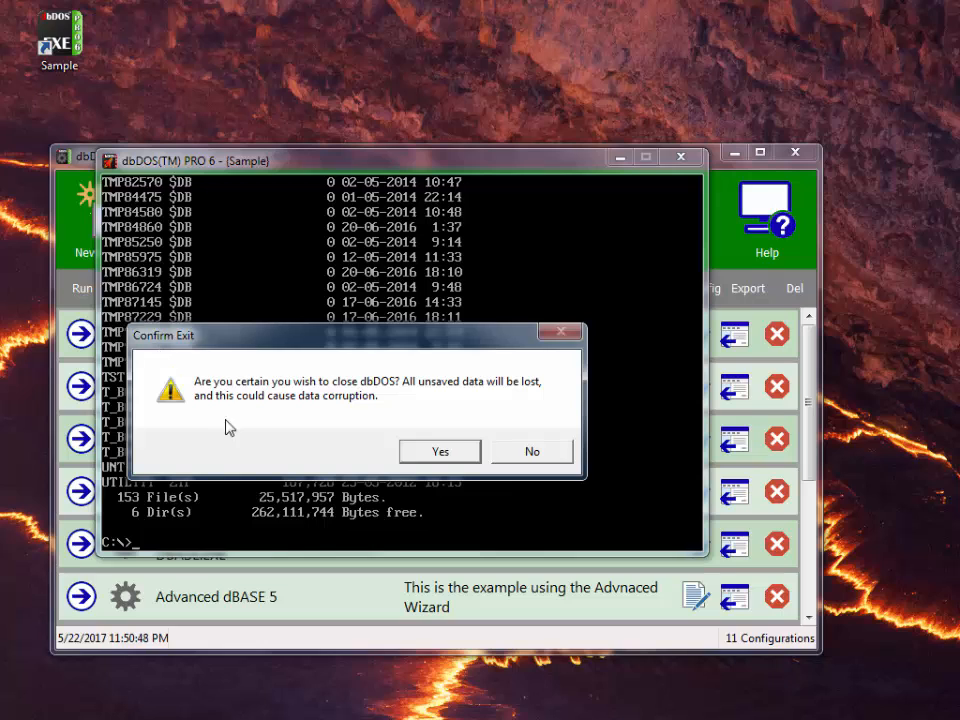
pyautogui.click(530, 457)
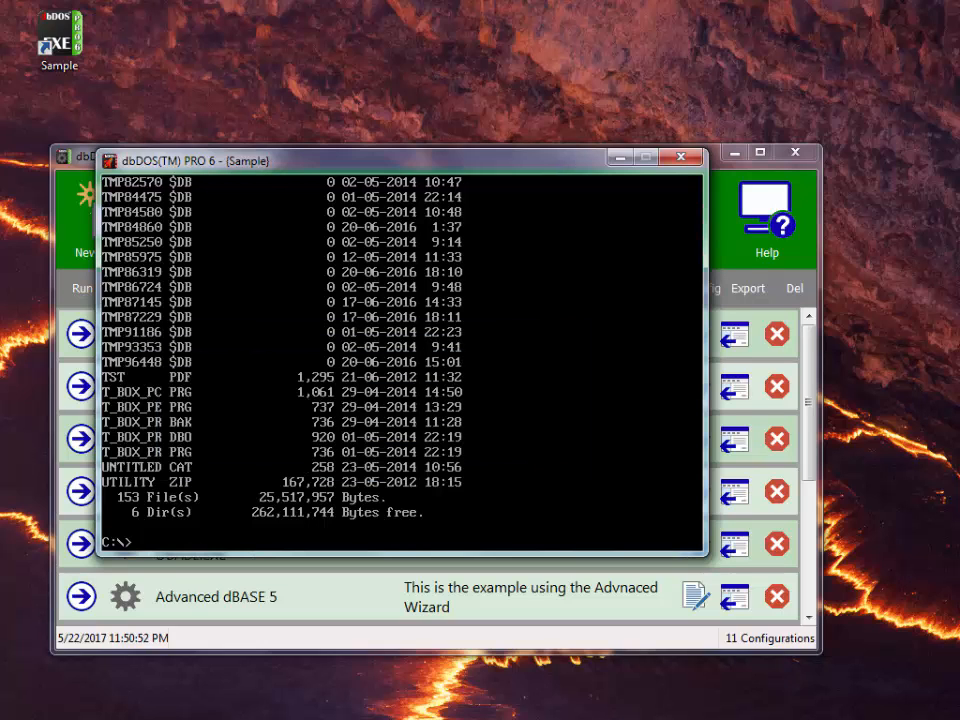
pyautogui.write('dir /w')
pyautogui.press('Return')
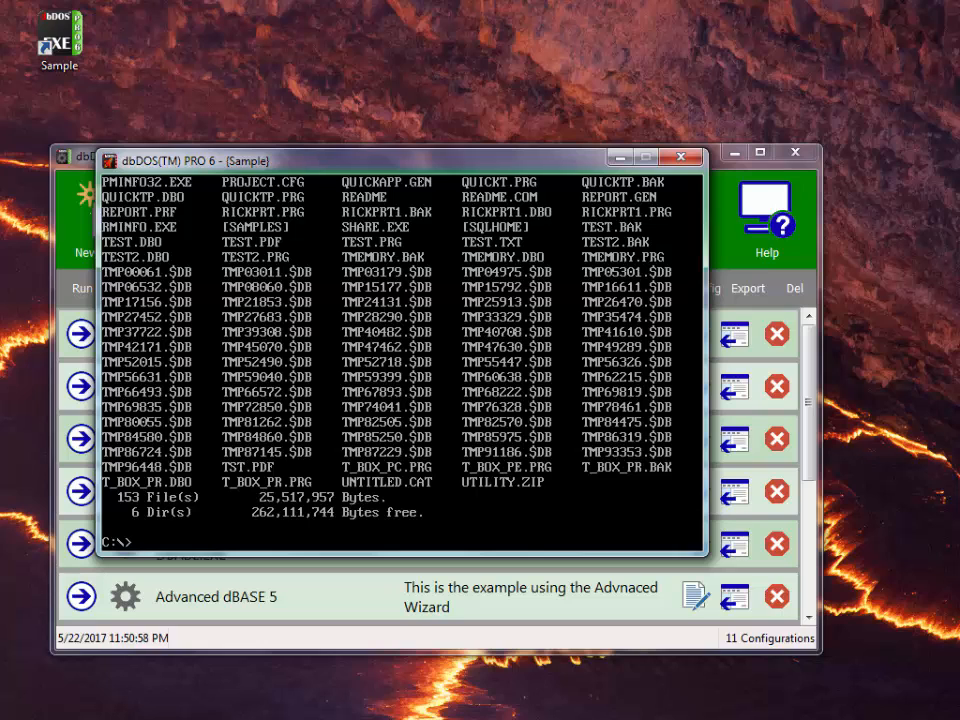
# - End the Sample session with exit and launch the dbDOS (Monday, May 22, 2017) - DBASE.EXE configuration
pyautogui.write('exit')
pyautogui.press('Return')
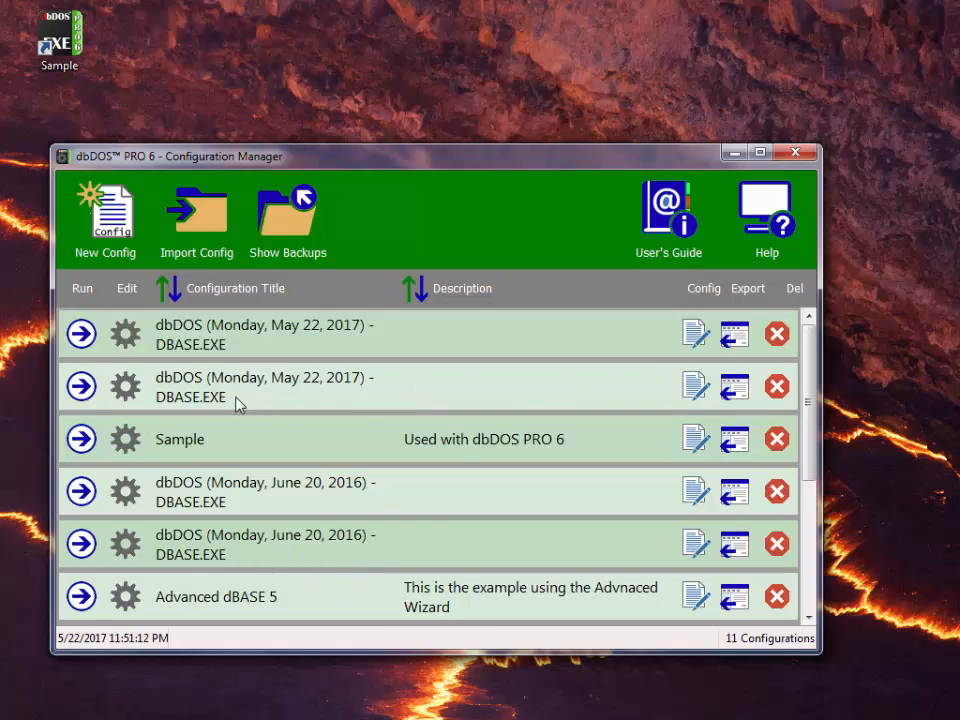
pyautogui.click(79, 388)
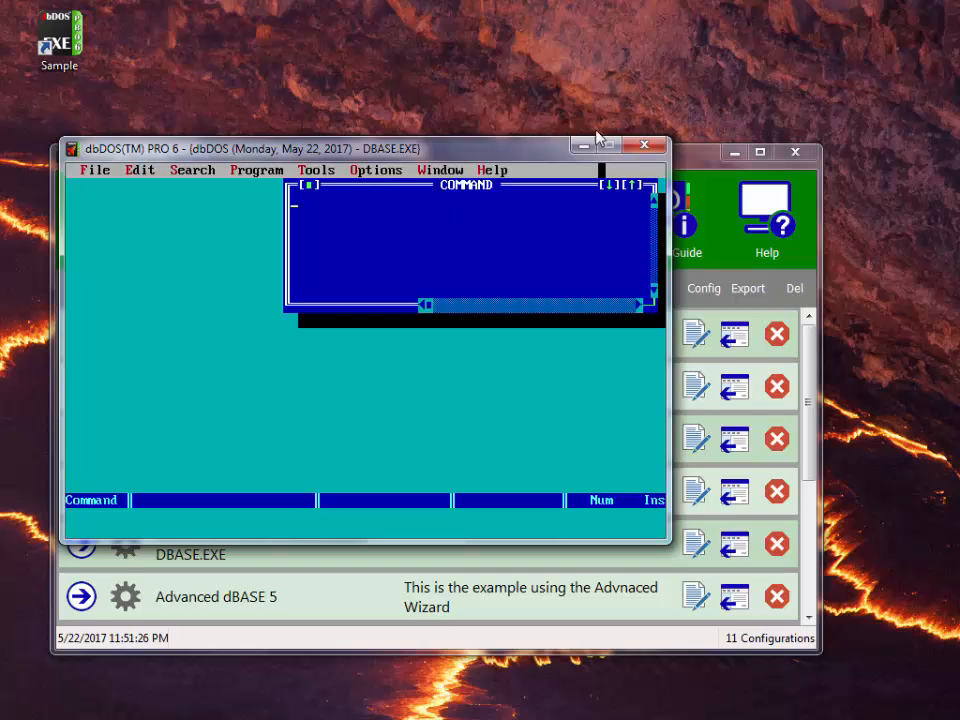
# - Close the dBASE session window and confirm the exit with Yes
pyautogui.click(644, 146)
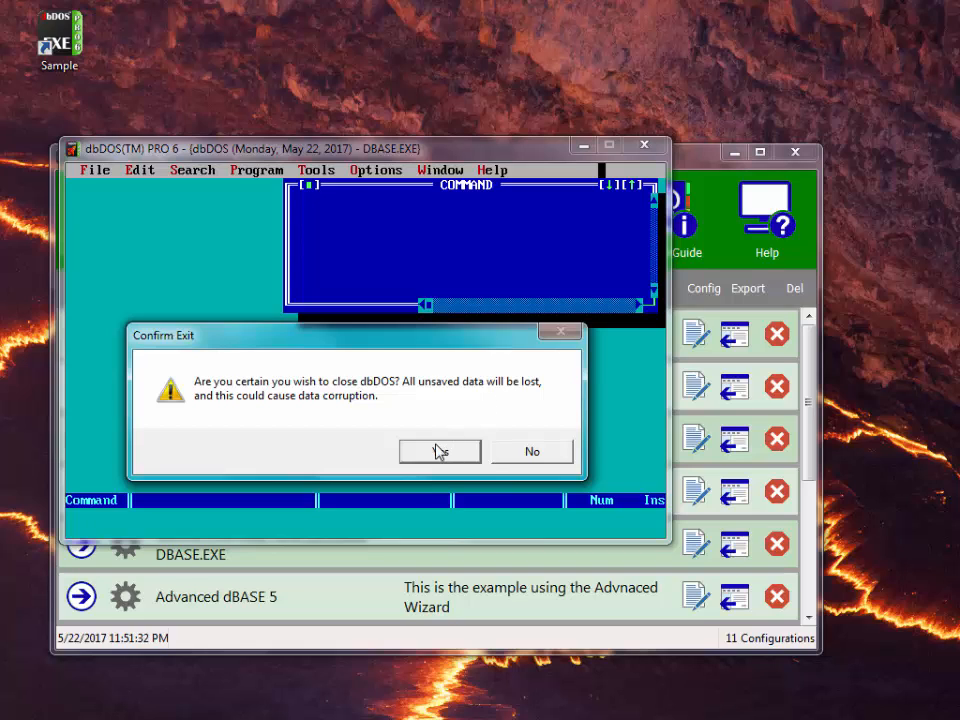
pyautogui.click(437, 452)
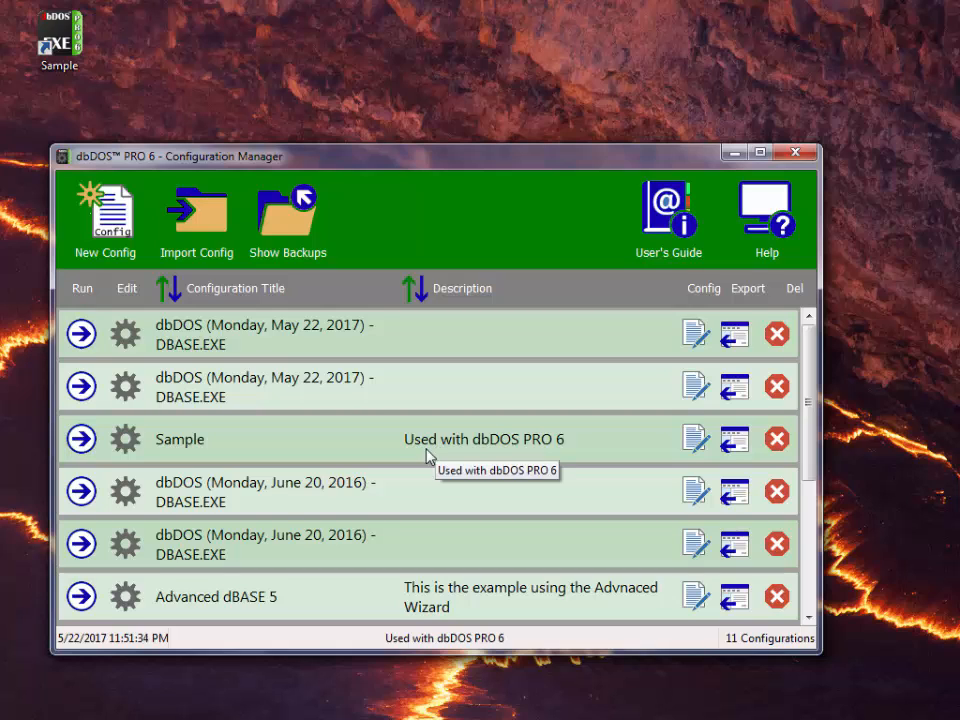
pyautogui.click(122, 443)
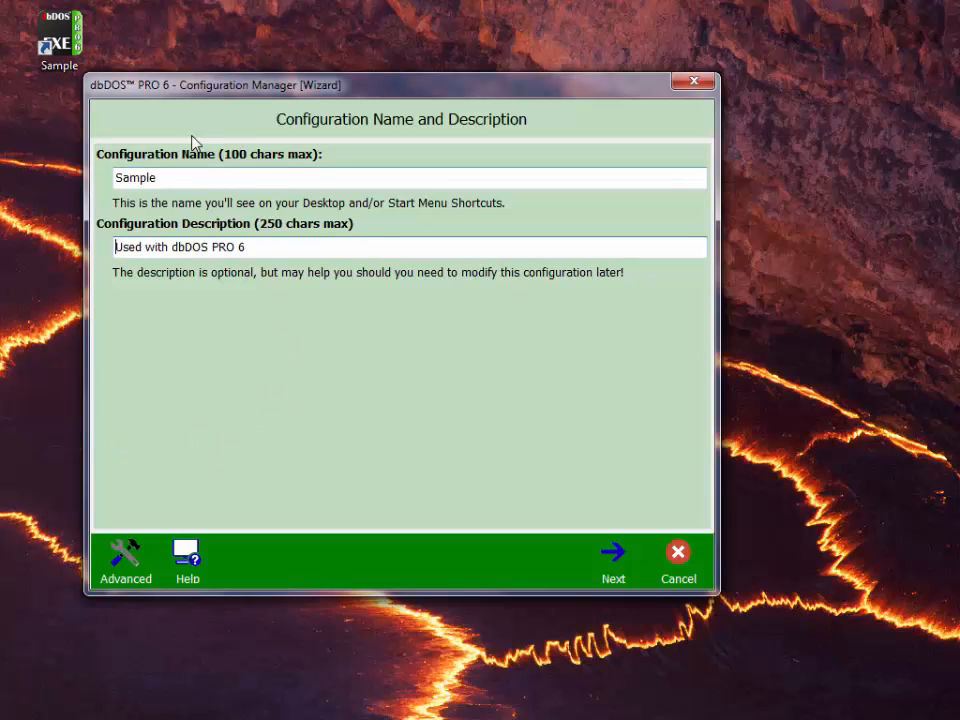
pyautogui.click(608, 581)
pyautogui.click(115, 572)
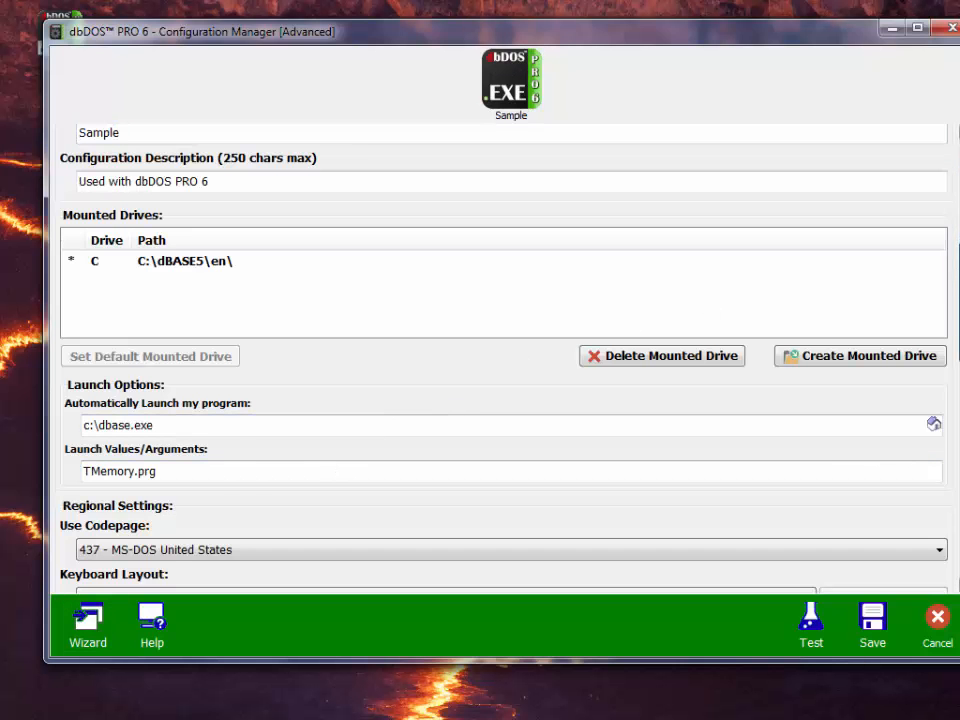
pyautogui.scroll(-5, 440, 355)
pyautogui.scroll(-2, 437, 345)
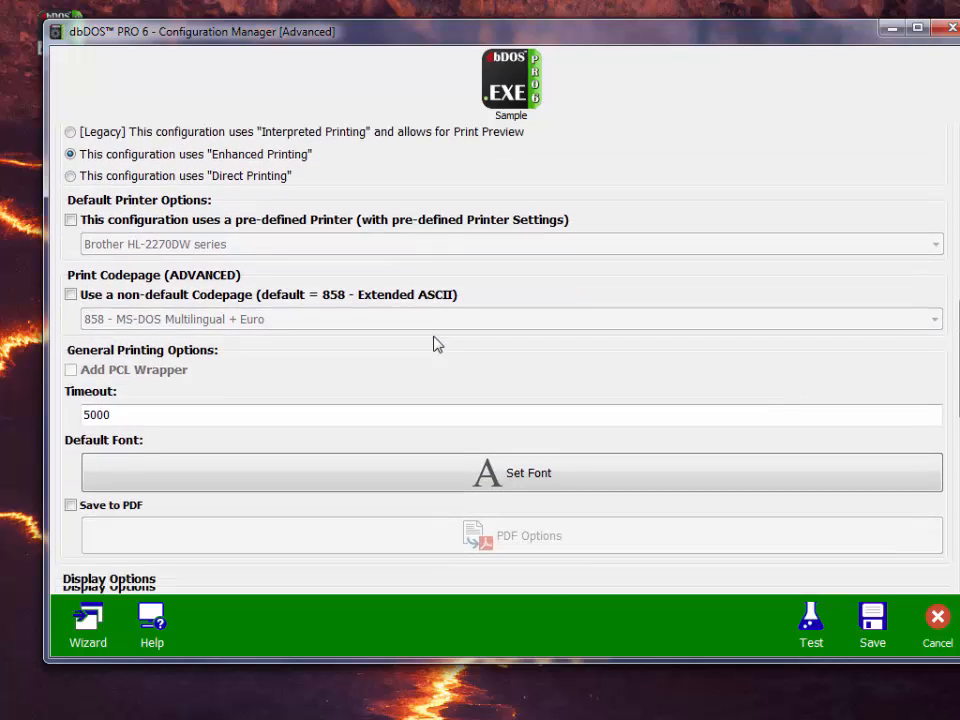
pyautogui.scroll(-3, 437, 345)
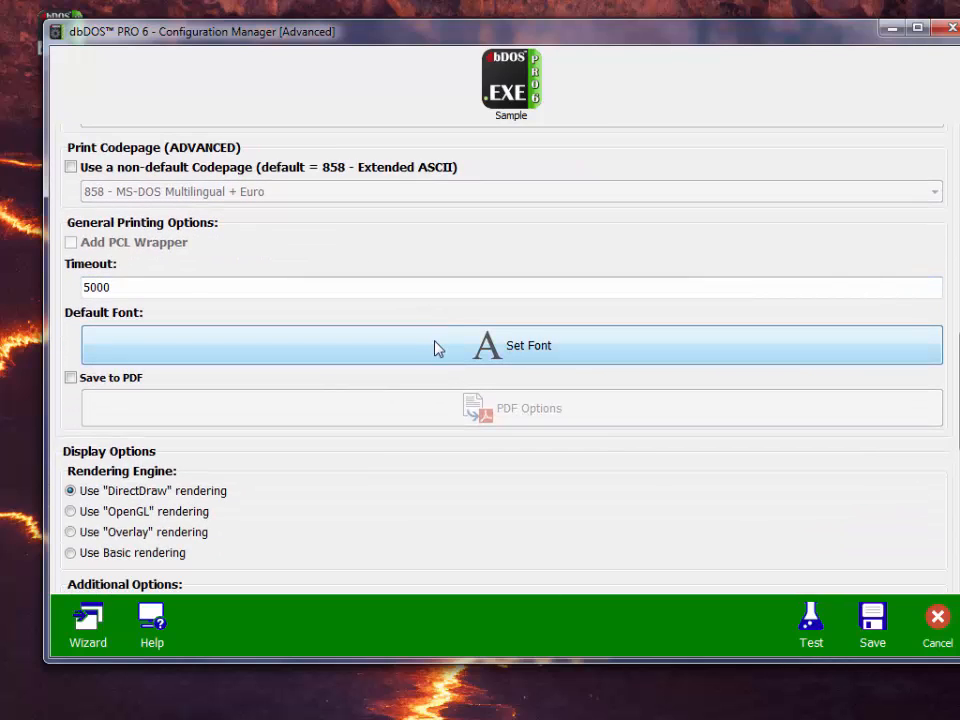
pyautogui.click(938, 630)
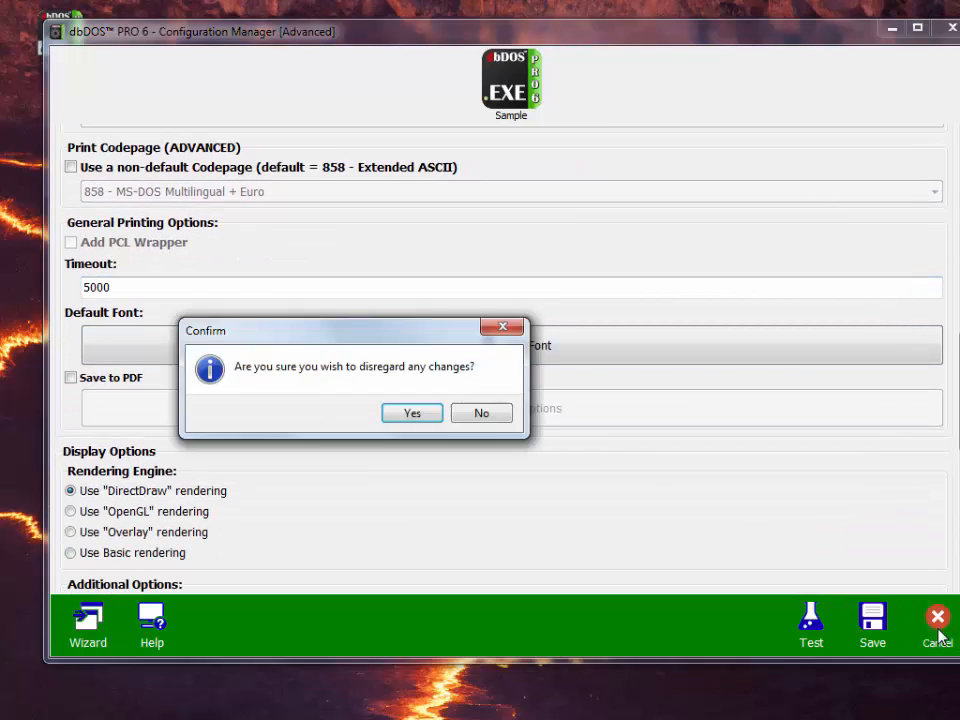
pyautogui.click(396, 412)
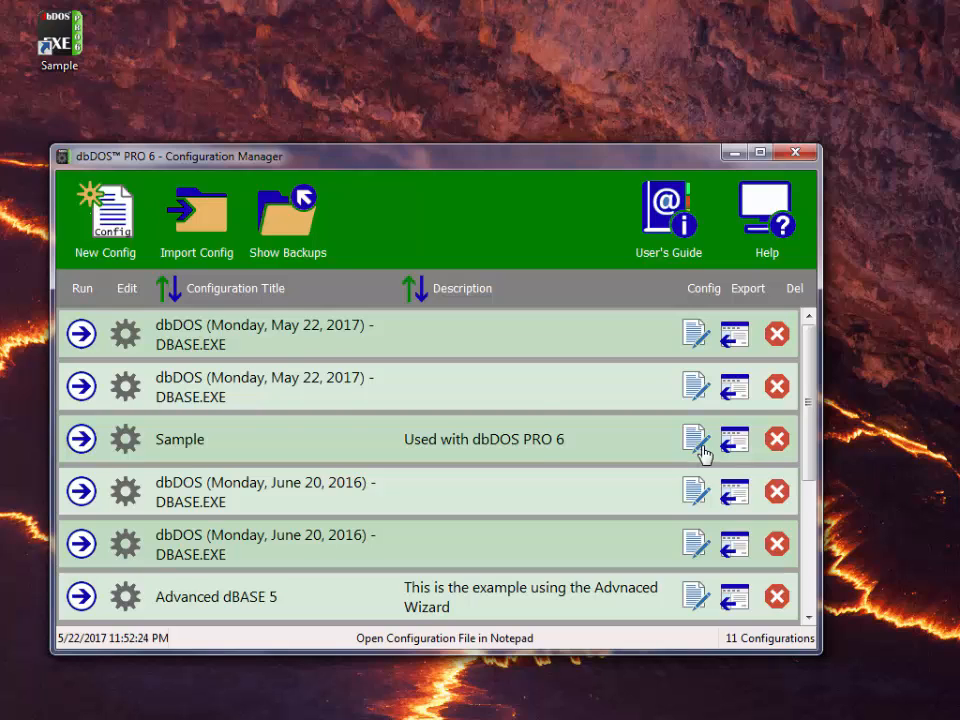
pyautogui.click(703, 451)
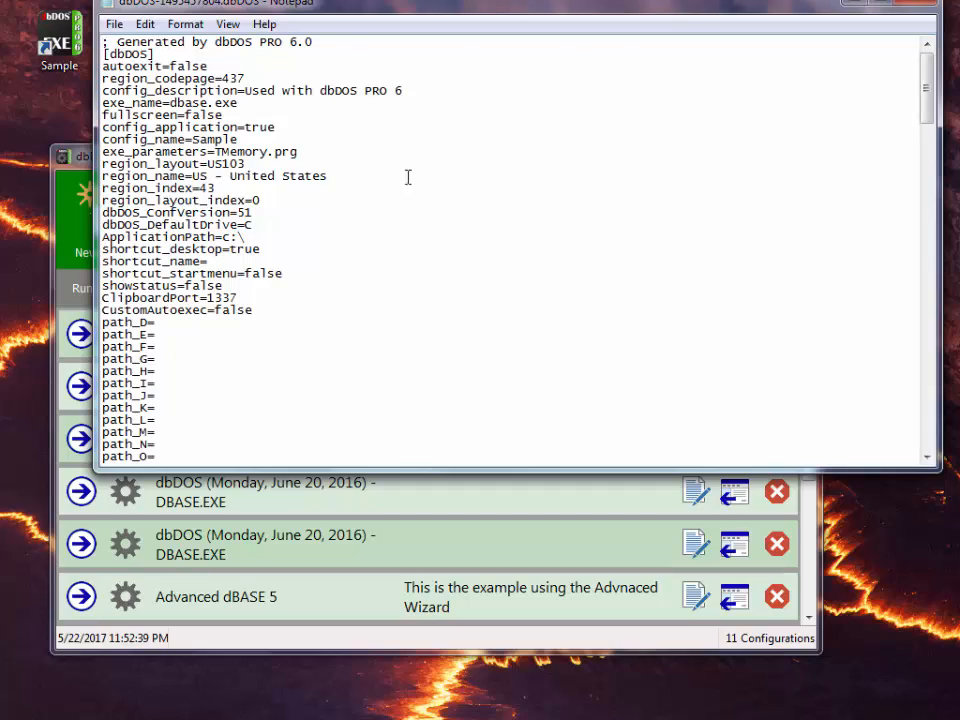
pyautogui.moveTo(328, 12); pyautogui.dragTo(295, 94)
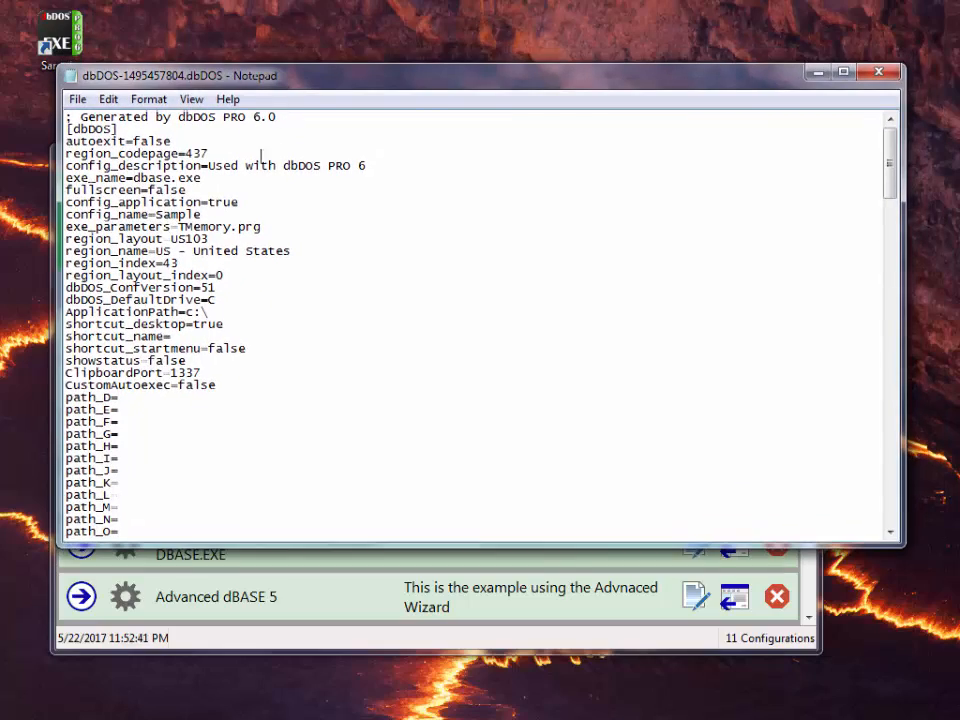
pyautogui.scroll(-8, 339, 339)
pyautogui.scroll(-10, 339, 338)
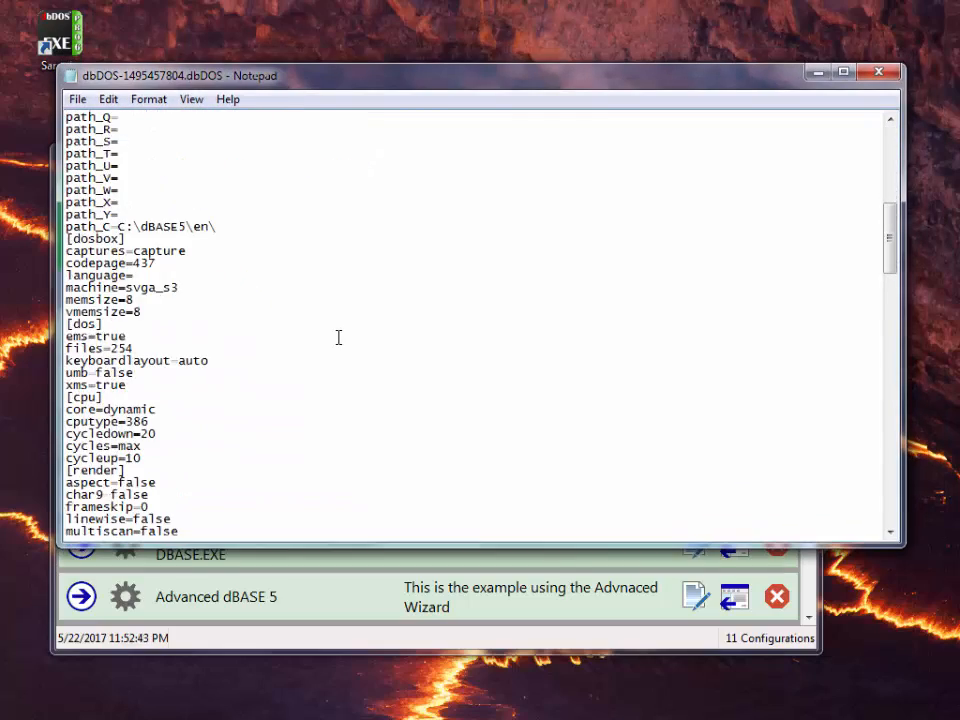
pyautogui.moveTo(891, 266); pyautogui.dragTo(870, 419)
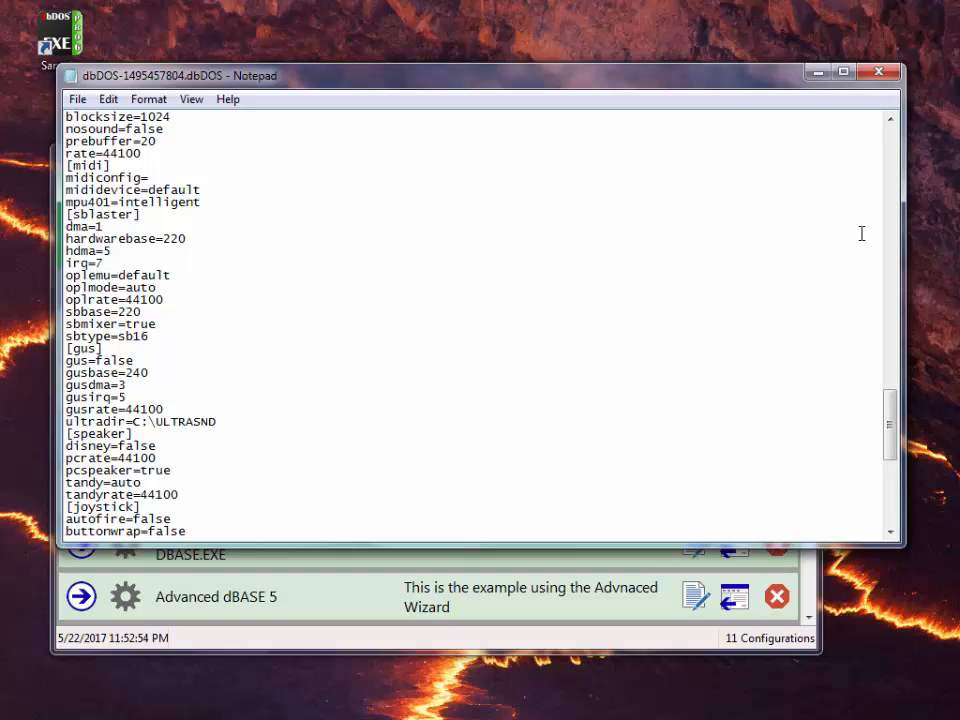
pyautogui.click(880, 72)
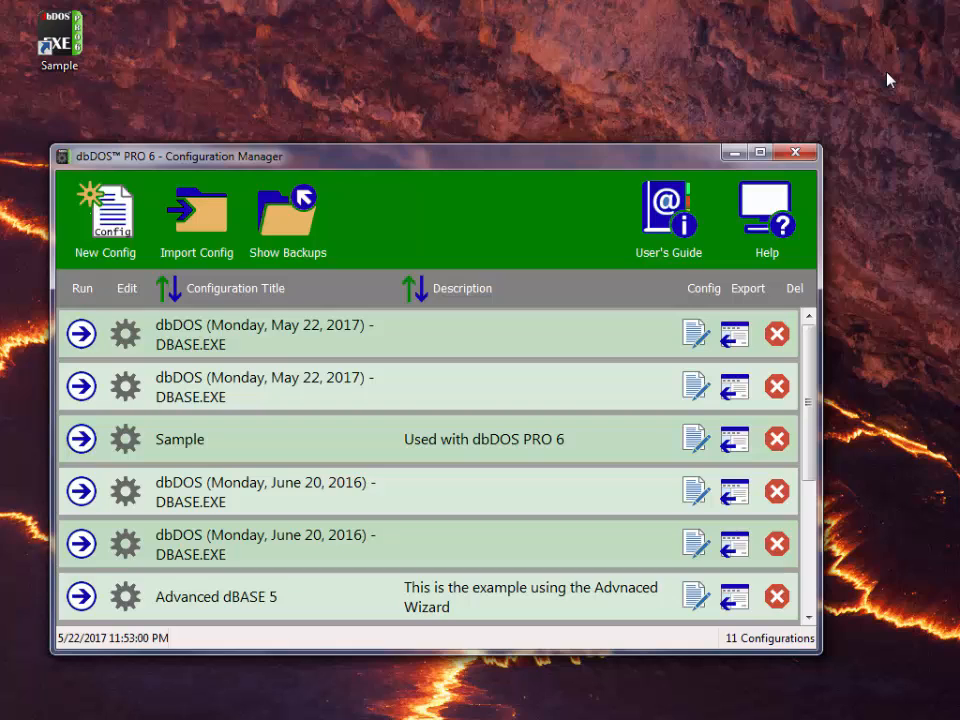
# - Export the Sample row and save it as Sample.dbDOS in Documents
pyautogui.click(737, 447)
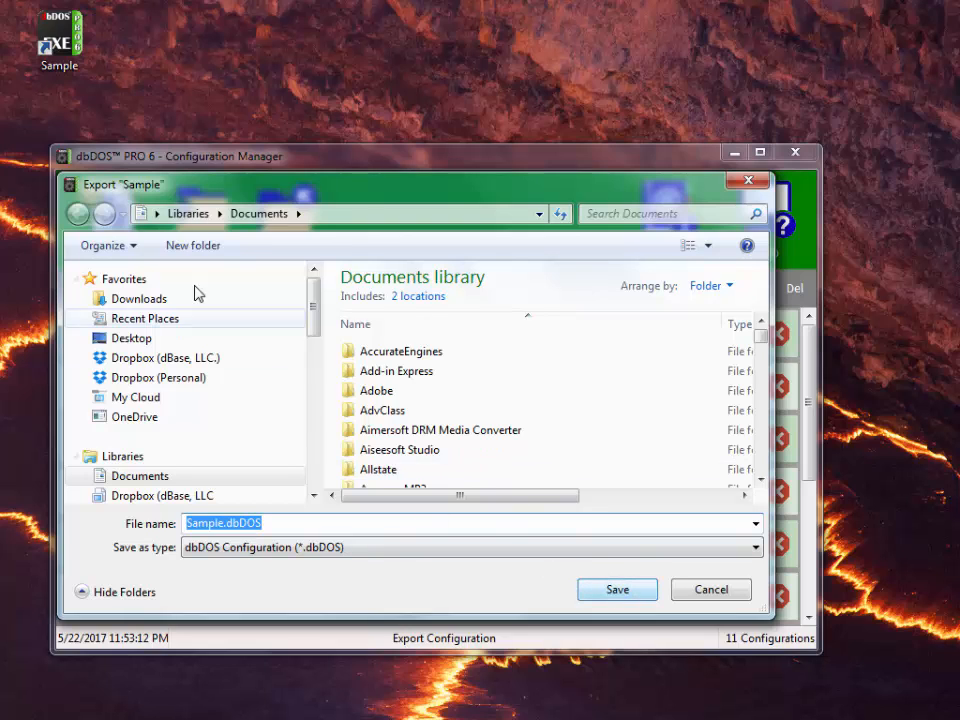
pyautogui.click(619, 596)
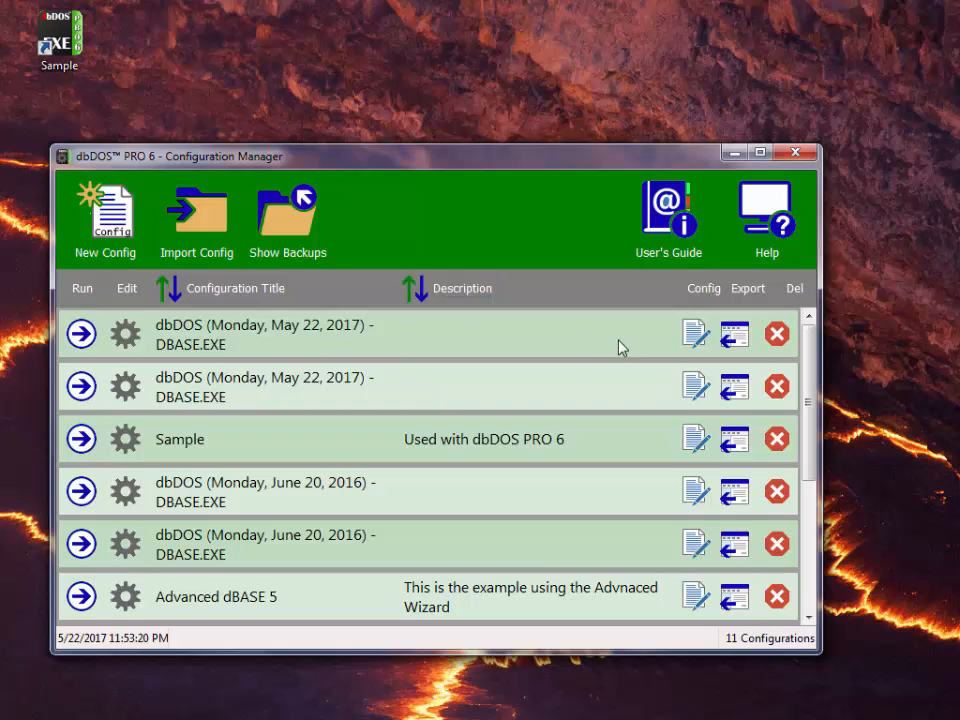
# - Delete the first dbDOS (Monday, May 22, 2017) - DBASE.EXE row and confirm with Yes
pyautogui.click(776, 335)
pyautogui.click(418, 410)
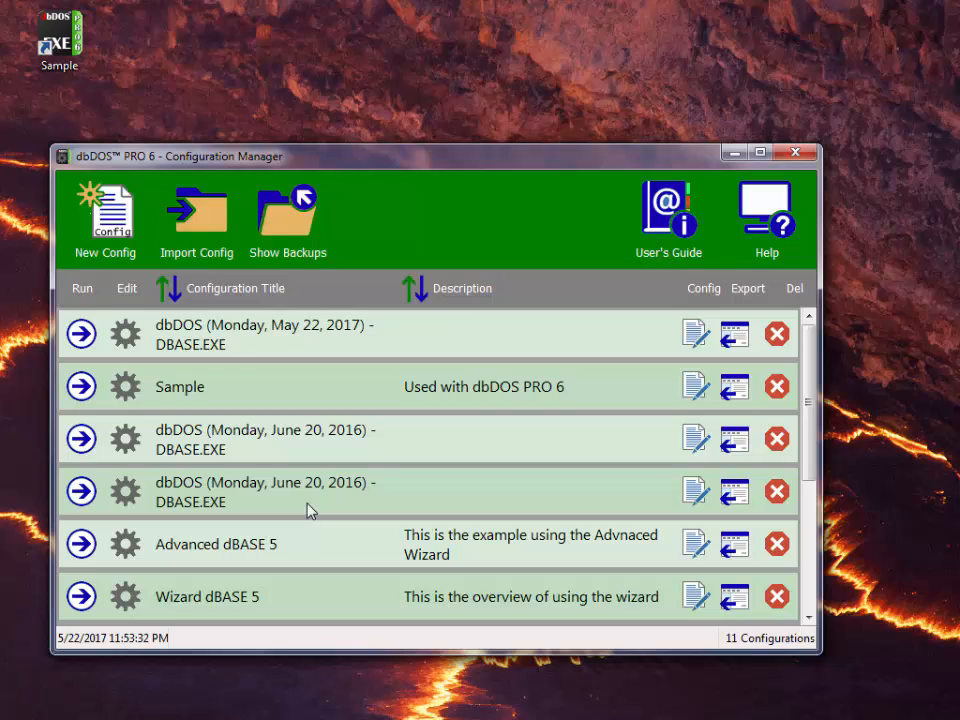
# - Sort by Configuration Title both ways, then Description both ways, and close the manager
pyautogui.click(169, 292)
pyautogui.click(169, 292)
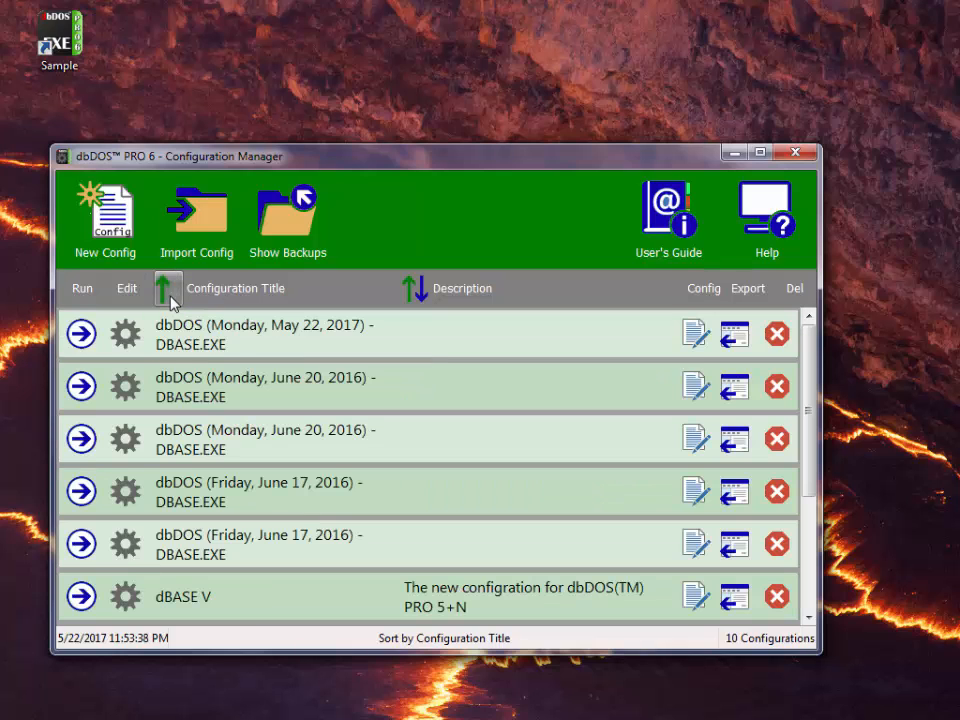
pyautogui.click(420, 291)
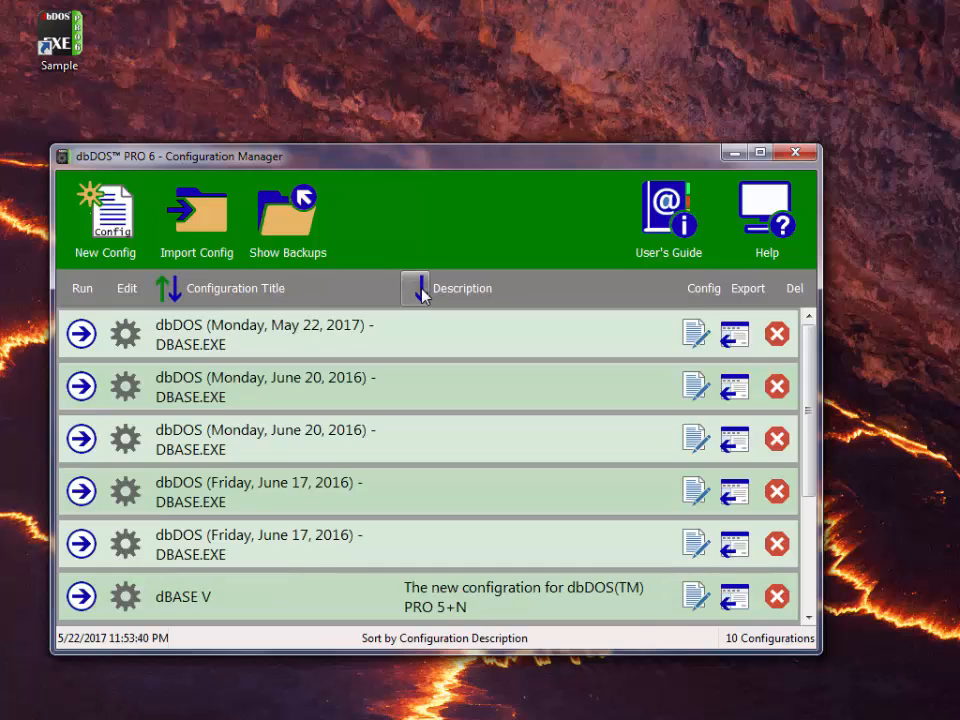
pyautogui.click(420, 291)
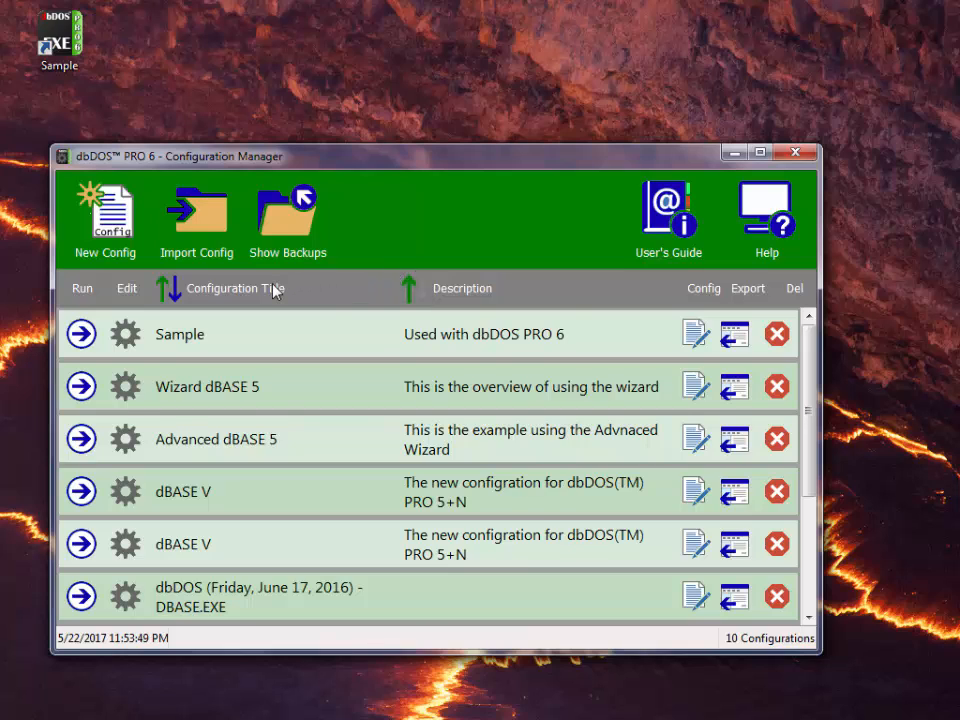
pyautogui.click(797, 153)
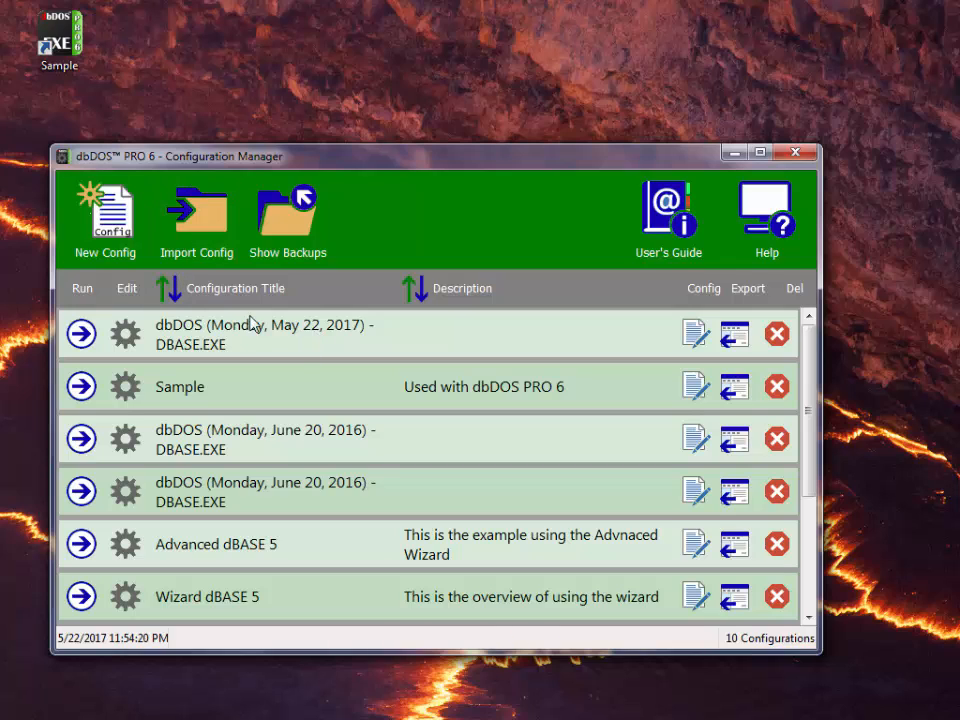
# - Import Sample.dbDOS, deleting the original file, then delete the top Sample row
pyautogui.click(213, 236)
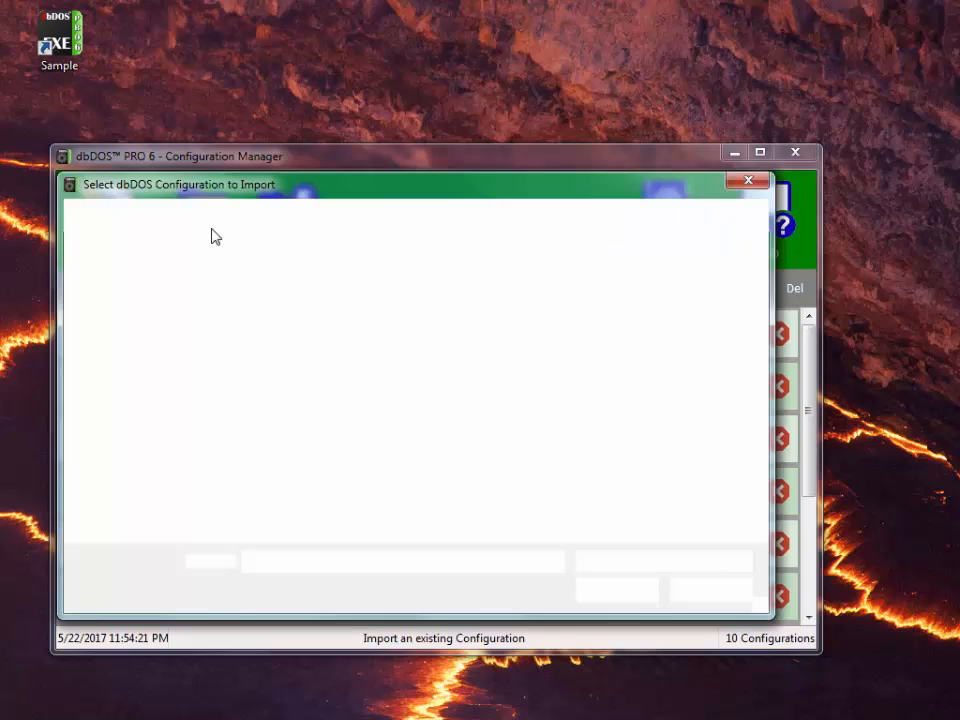
pyautogui.moveTo(692, 334); pyautogui.dragTo(712, 510)
pyautogui.click(497, 516)
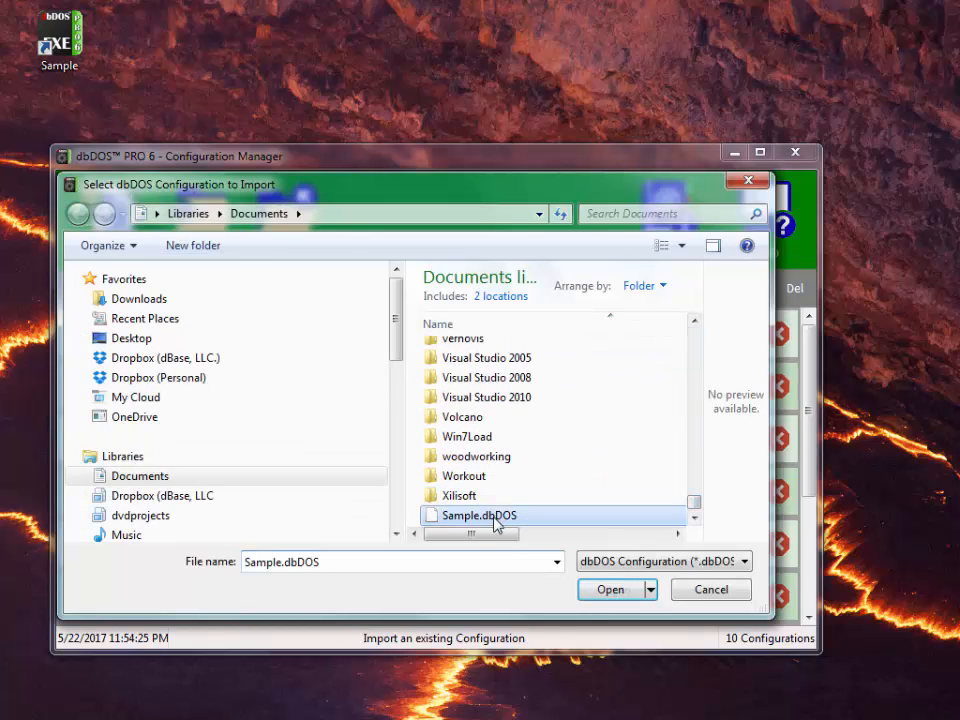
pyautogui.click(610, 590)
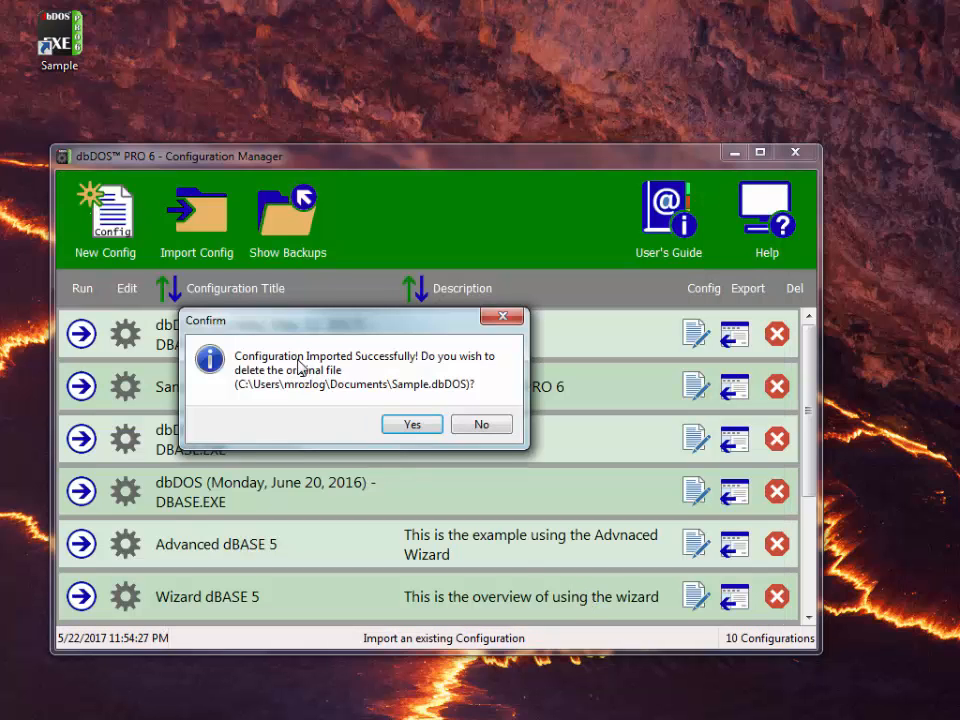
pyautogui.click(411, 424)
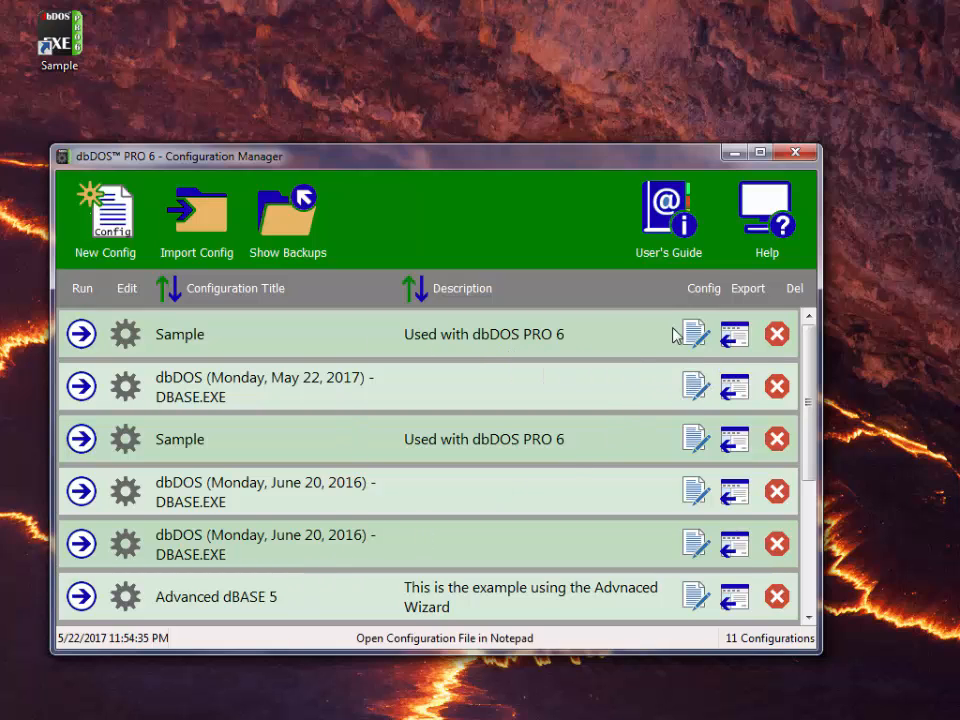
pyautogui.click(777, 334)
pyautogui.click(405, 412)
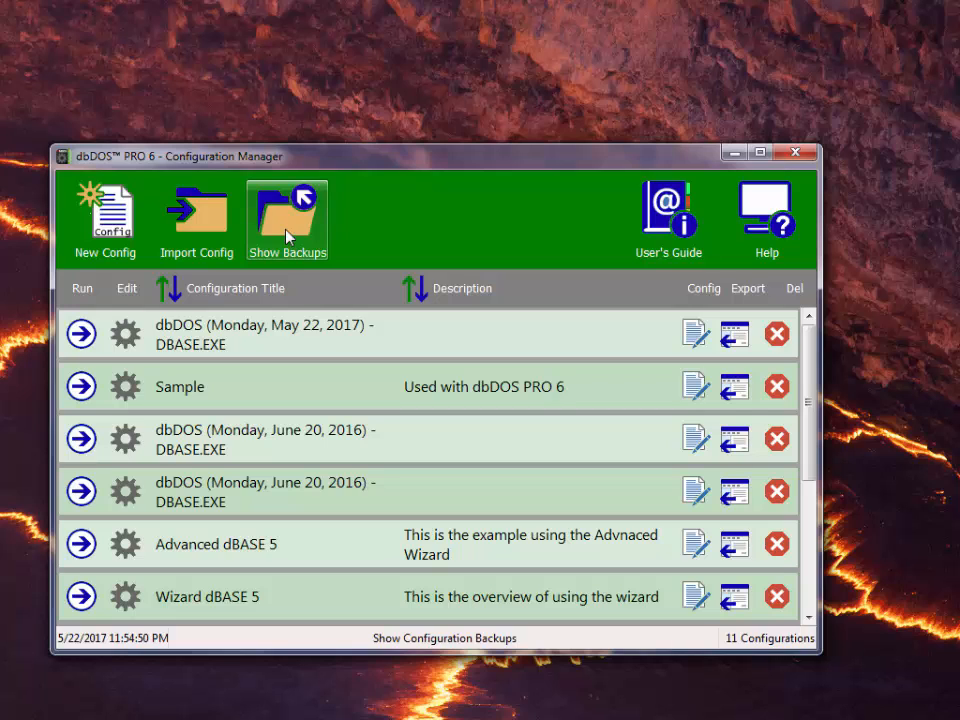
pyautogui.click(287, 236)
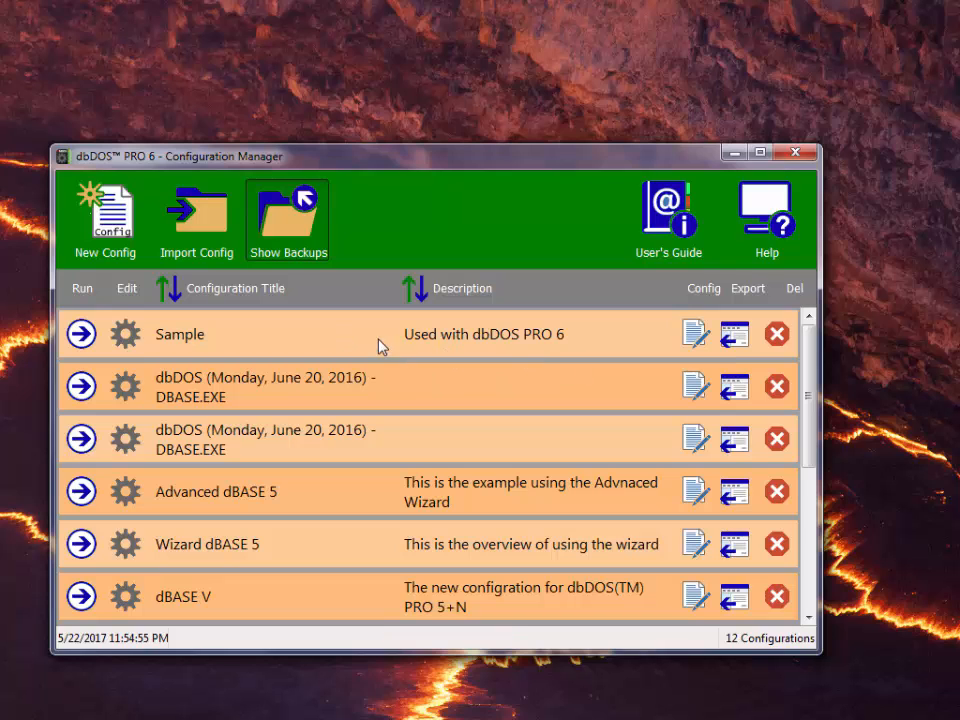
pyautogui.click(288, 215)
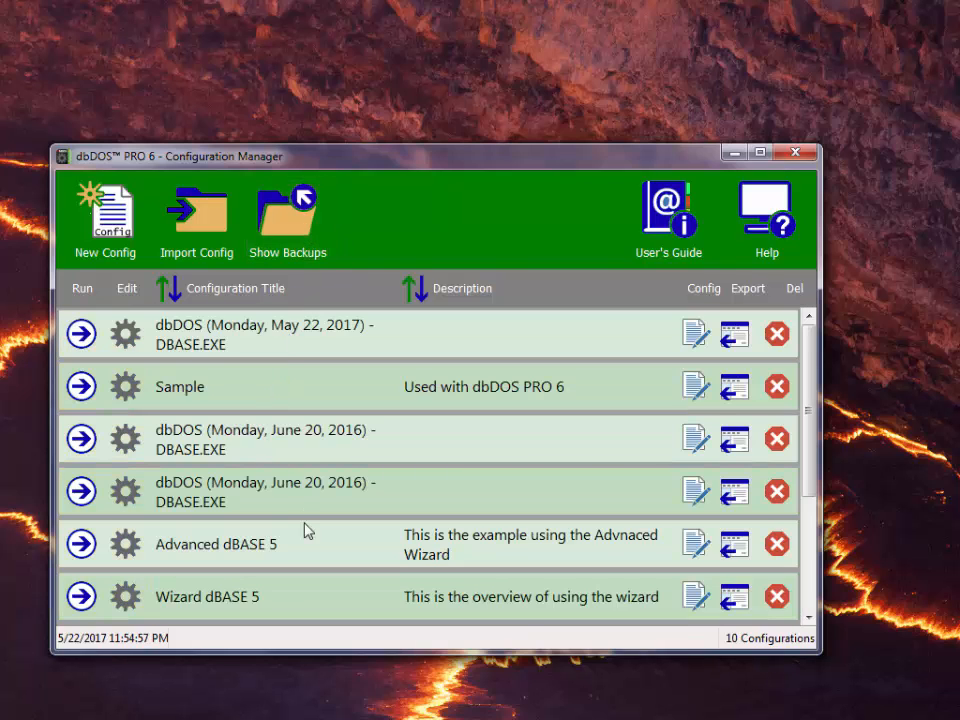